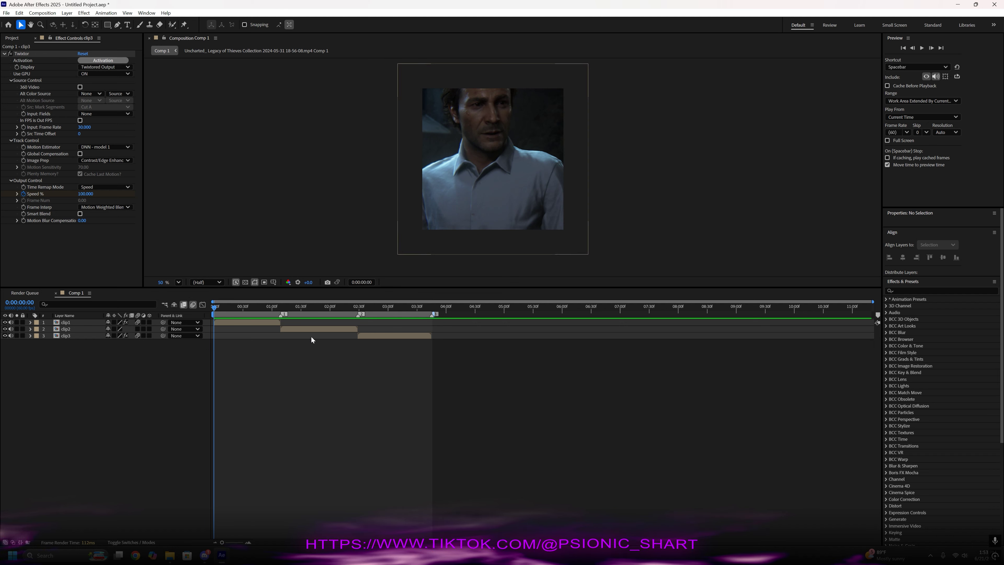
- Preview the composition and inspect clip1, clip2 and clip3 along the timeline
key("space")
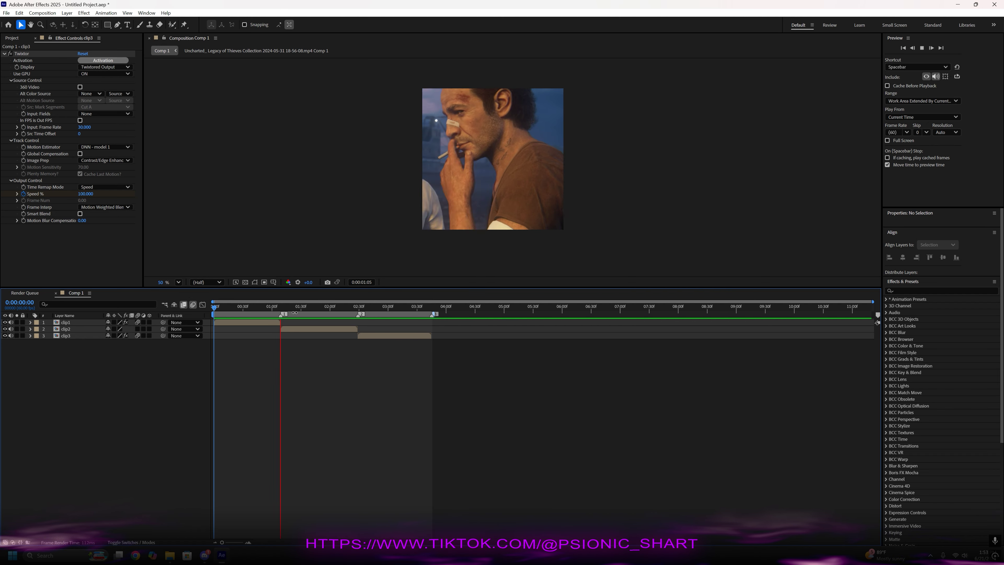
left_click(330, 313)
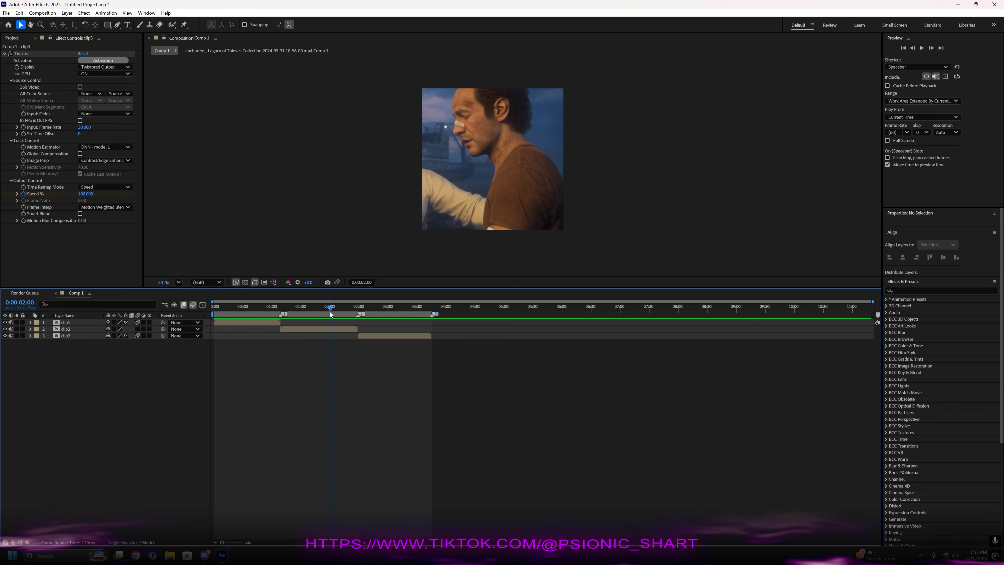
left_click_drag(330, 312, 340, 323)
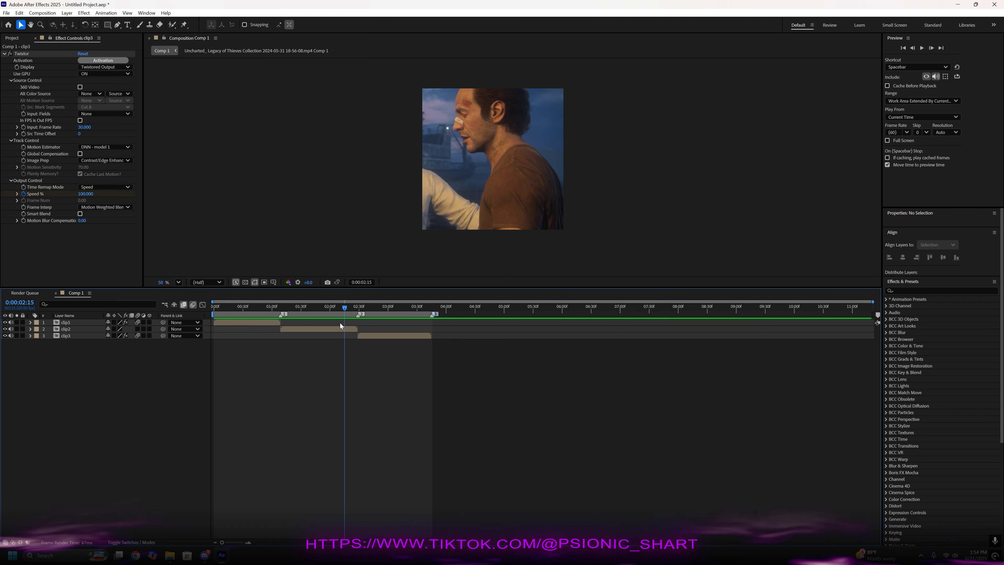
left_click(267, 322)
left_click(303, 331)
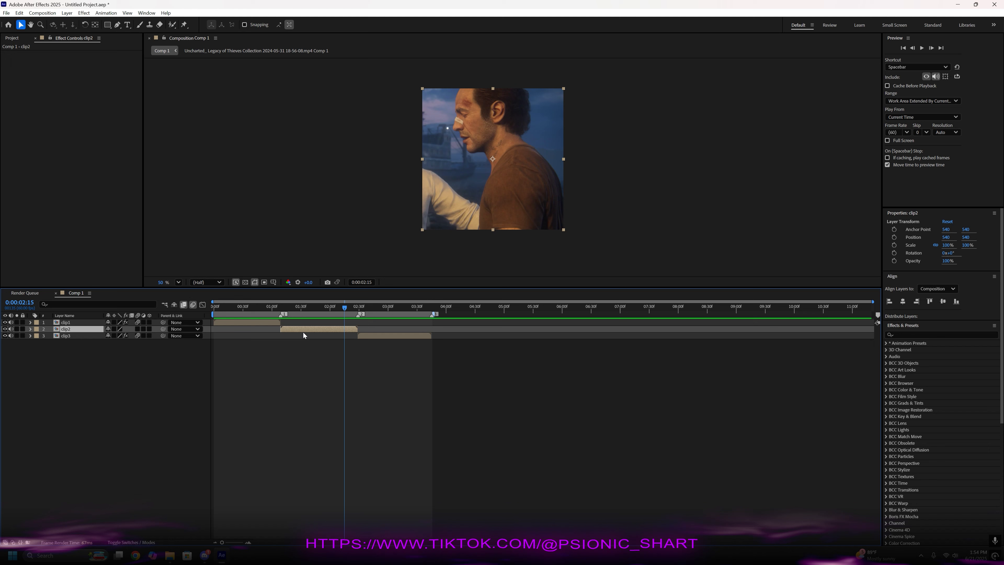
left_click(381, 336)
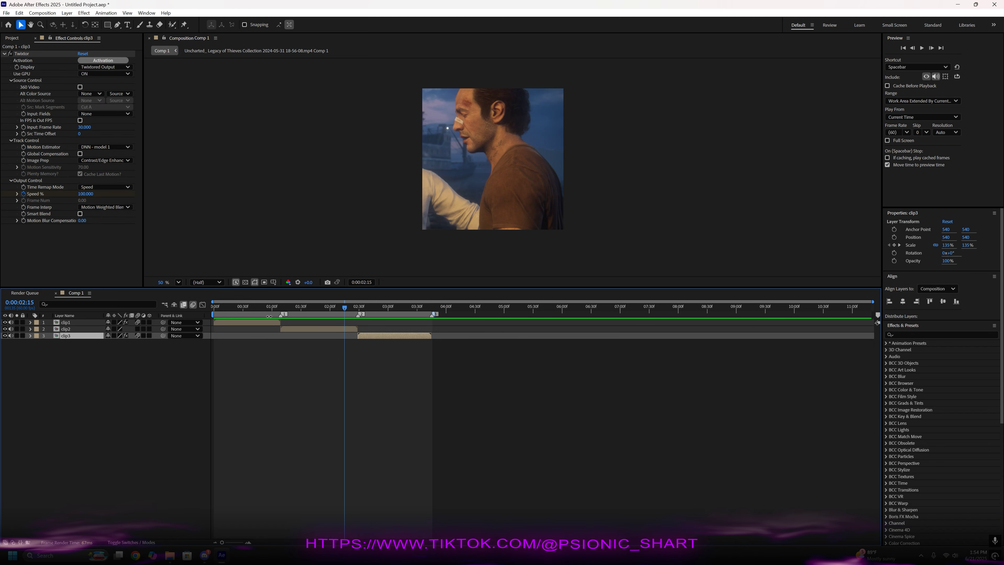
left_click_drag(346, 311, 213, 312)
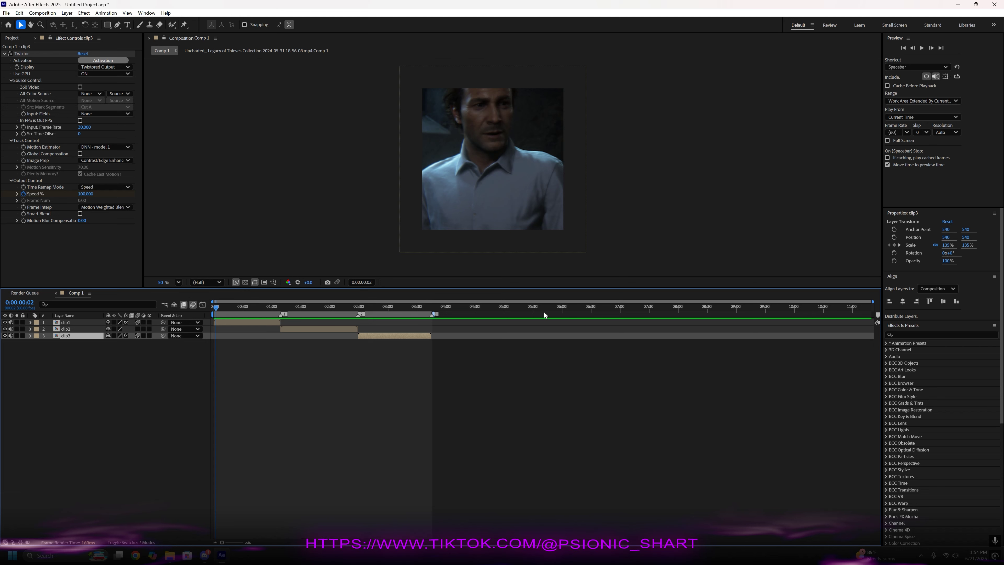
- Search the effects and presets for "coloring" and select the blue_coloring preset
left_click(915, 336)
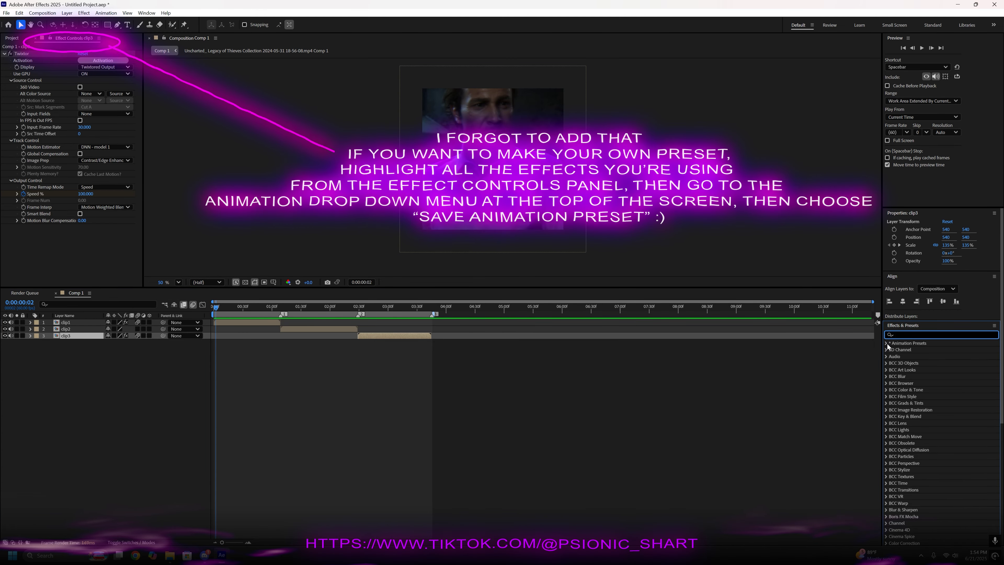
type("color")
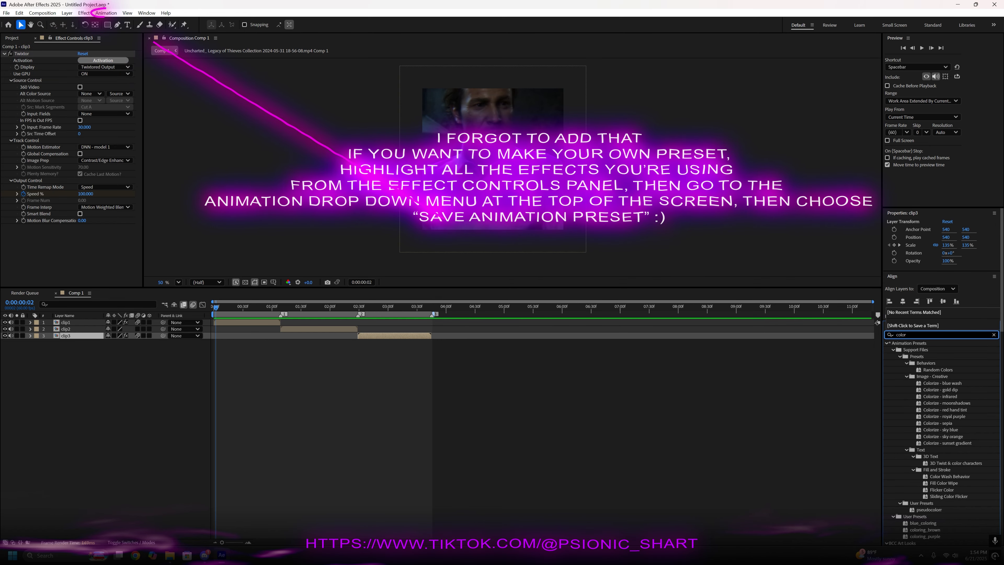
type("ing")
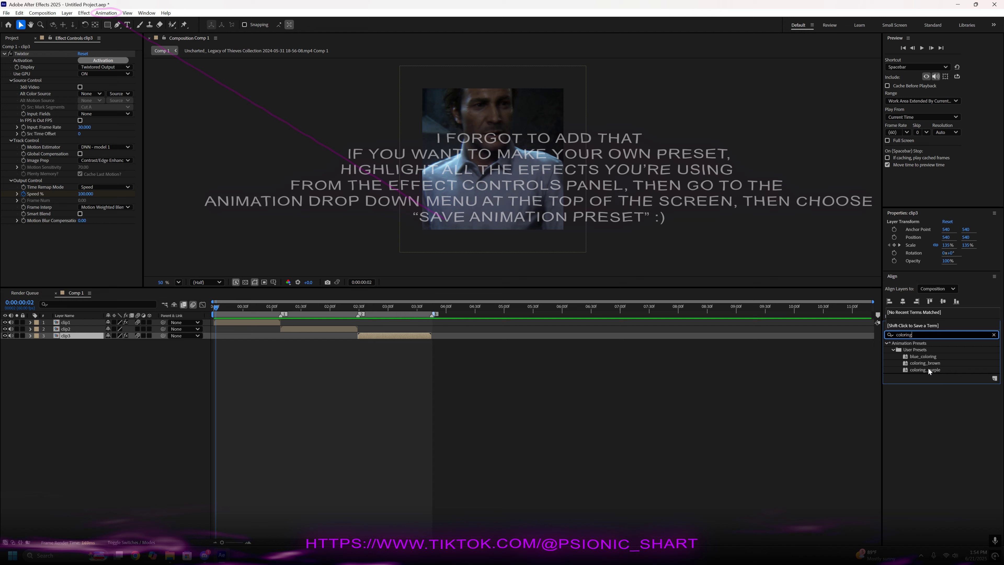
left_click(921, 356)
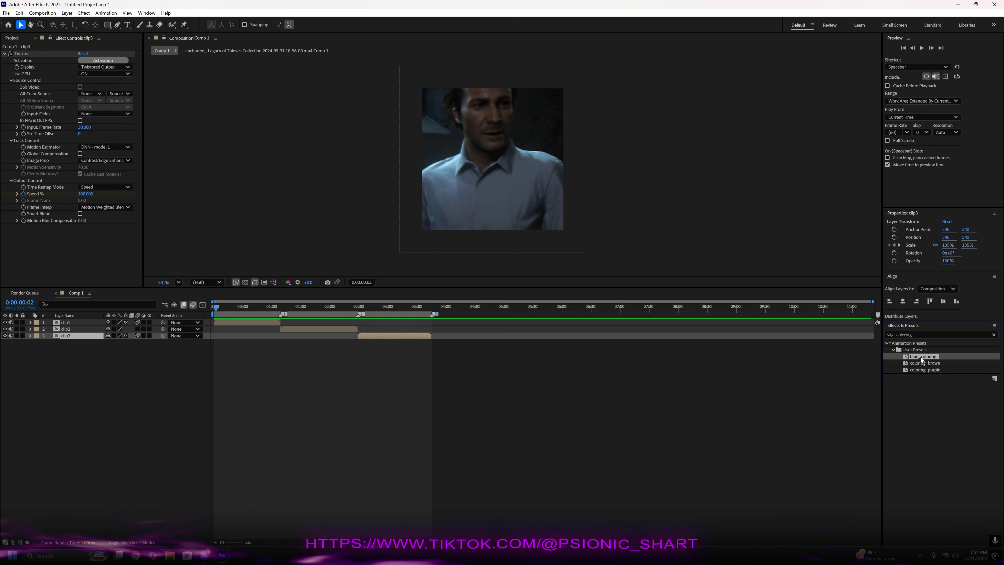
mouse_move(920, 358)
left_mouse_down()
mouse_move(880, 343)
mouse_move(722, 327)
mouse_move(378, 316)
mouse_move(842, 342)
mouse_move(928, 357)
left_mouse_up()
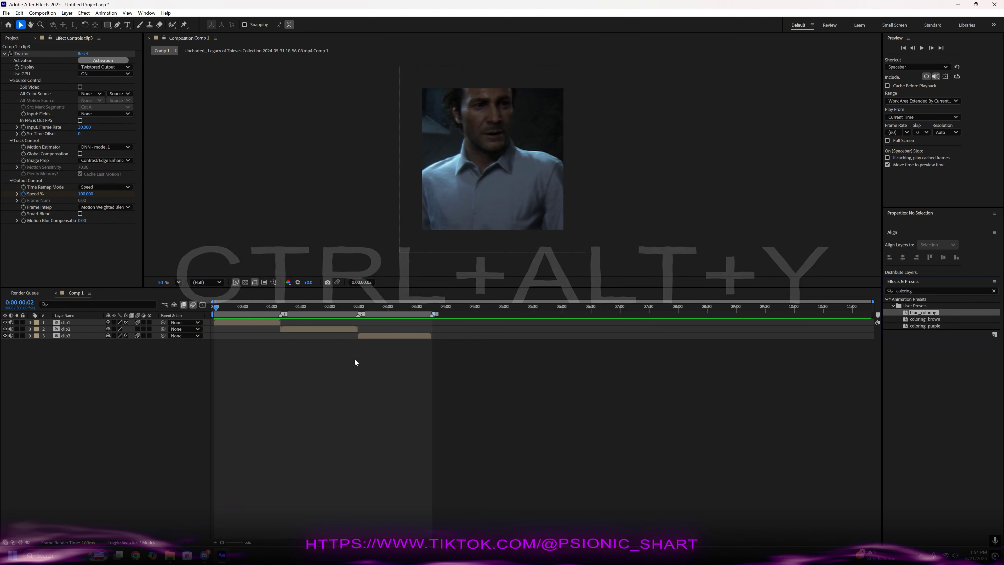
- Add an adjustment layer above the clips and trim its end to the last marker at 0:00:03:45
key("ctrl+alt+y")
left_click_drag(217, 310, 404, 331)
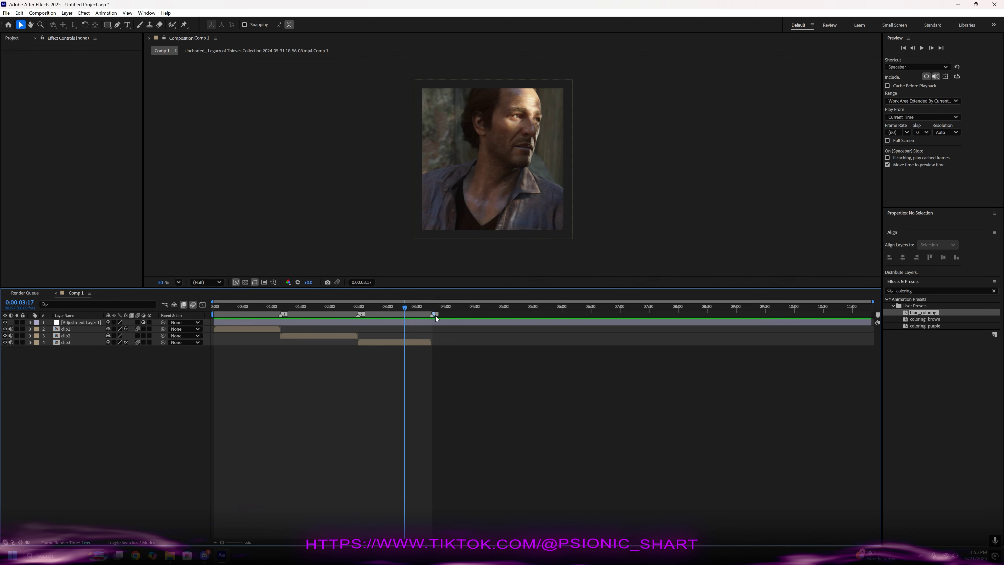
right_click(432, 316)
left_click(464, 343)
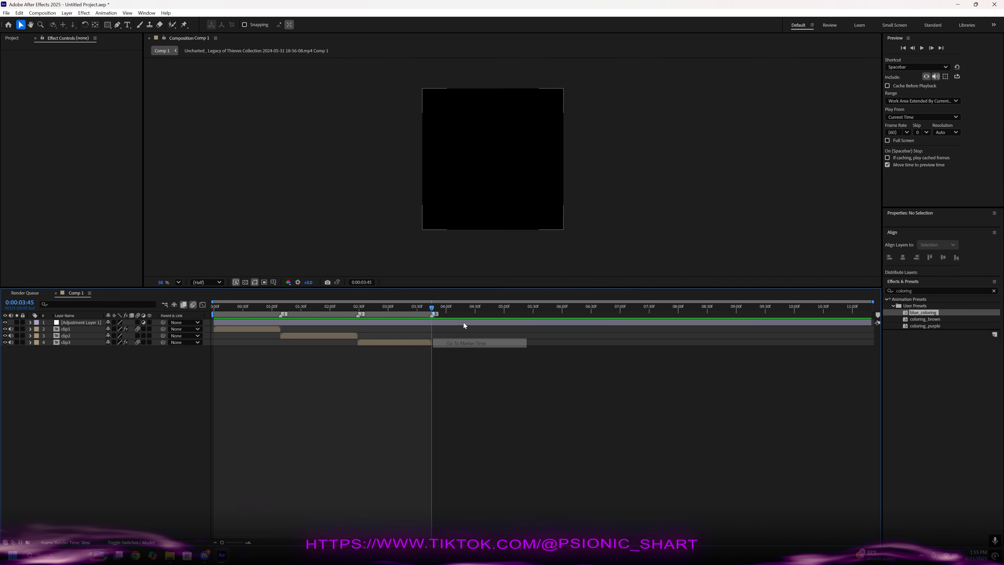
left_click(464, 322)
key("alt+bracketright")
left_click(481, 337)
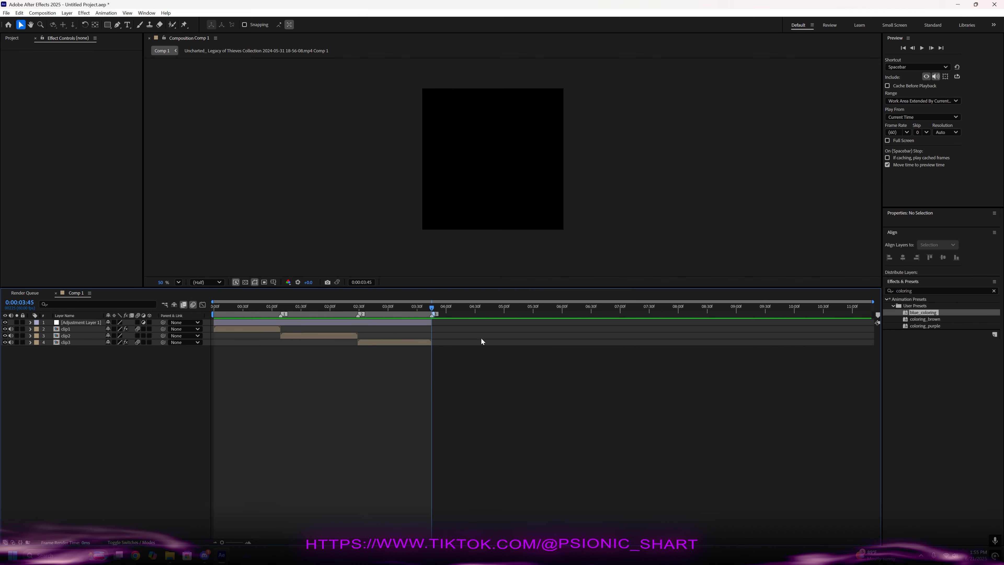
- Examine the extent of the adjustment layer and the three clips beneath it, scrubbing through the composition
left_click_drag(427, 306, 401, 310)
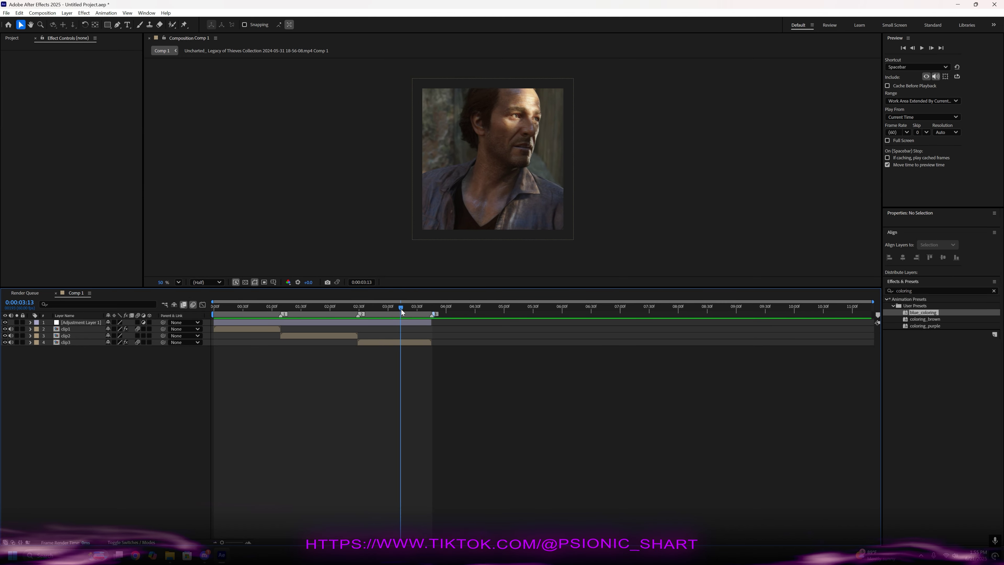
left_click_drag(401, 309, 216, 313)
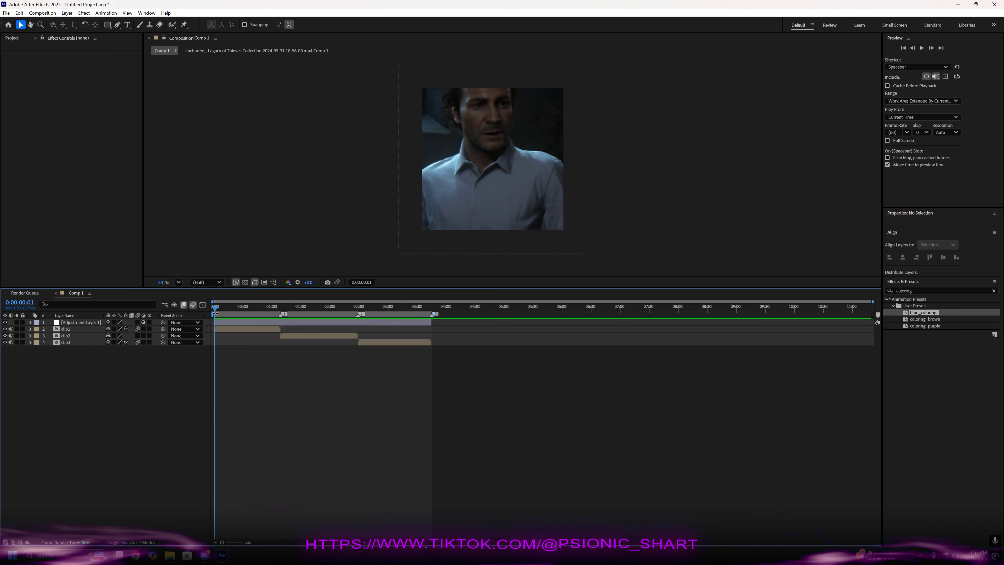
left_click(232, 321)
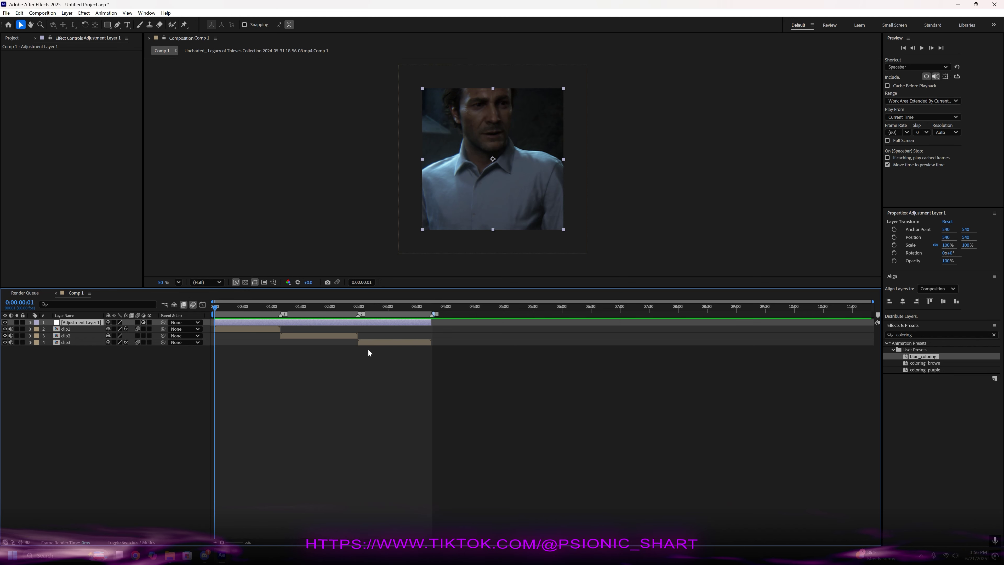
left_click_drag(217, 307, 286, 324)
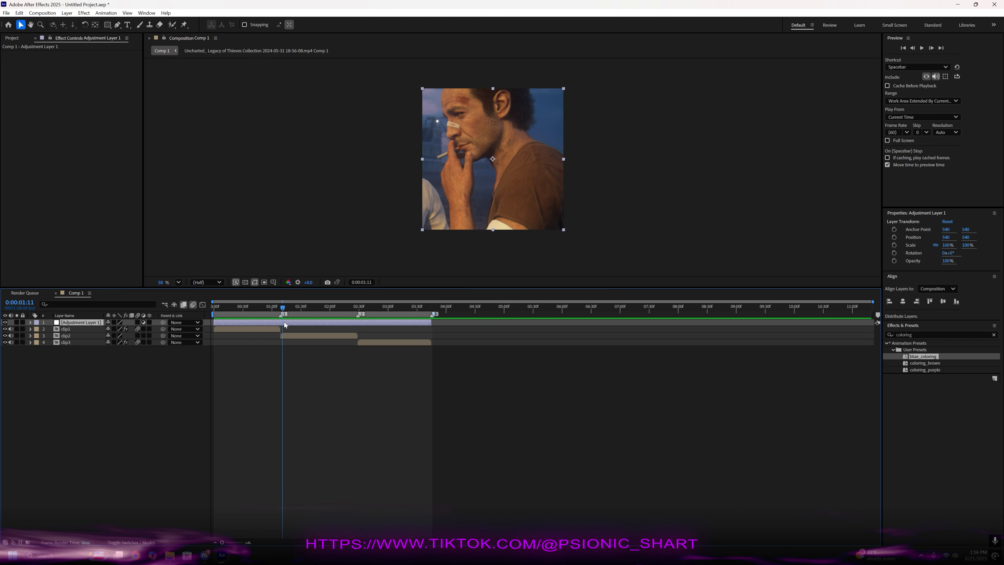
key("Home")
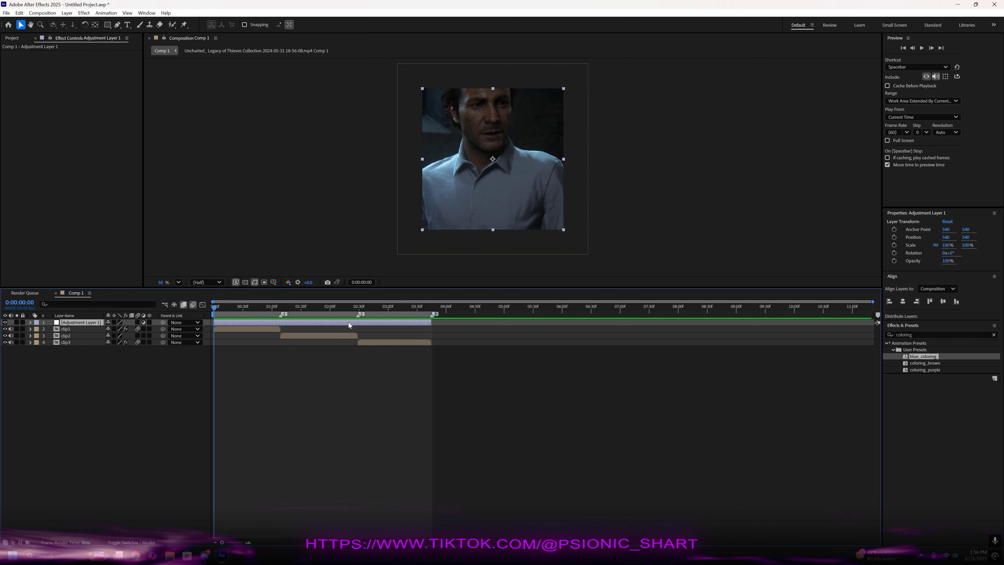
left_click(247, 331)
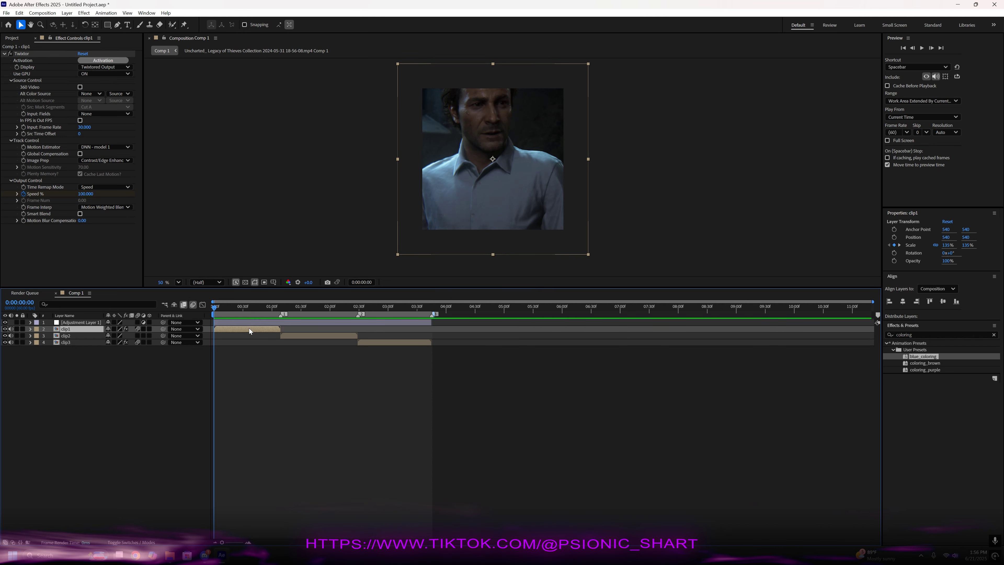
left_click(290, 336)
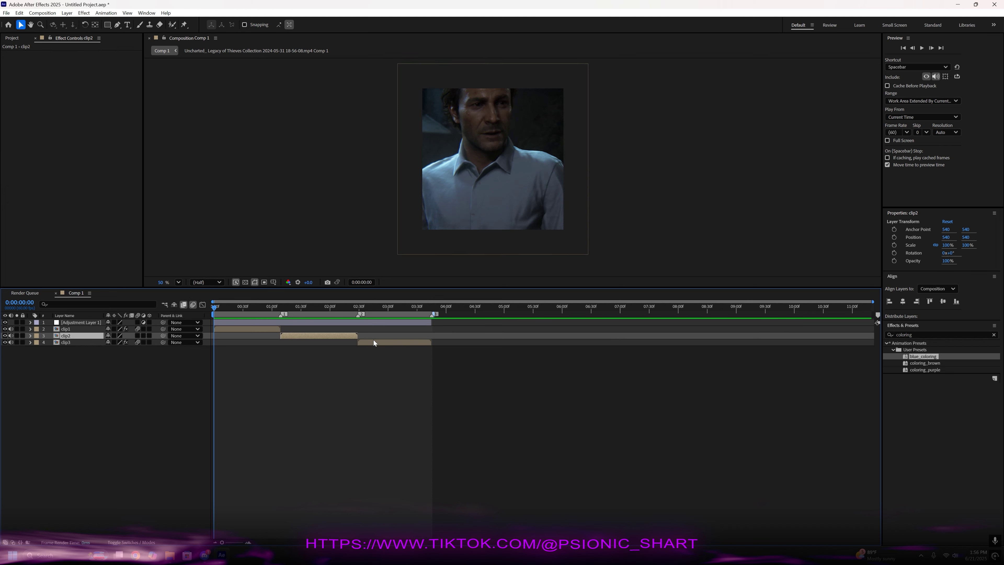
left_click(376, 342)
left_click(257, 328)
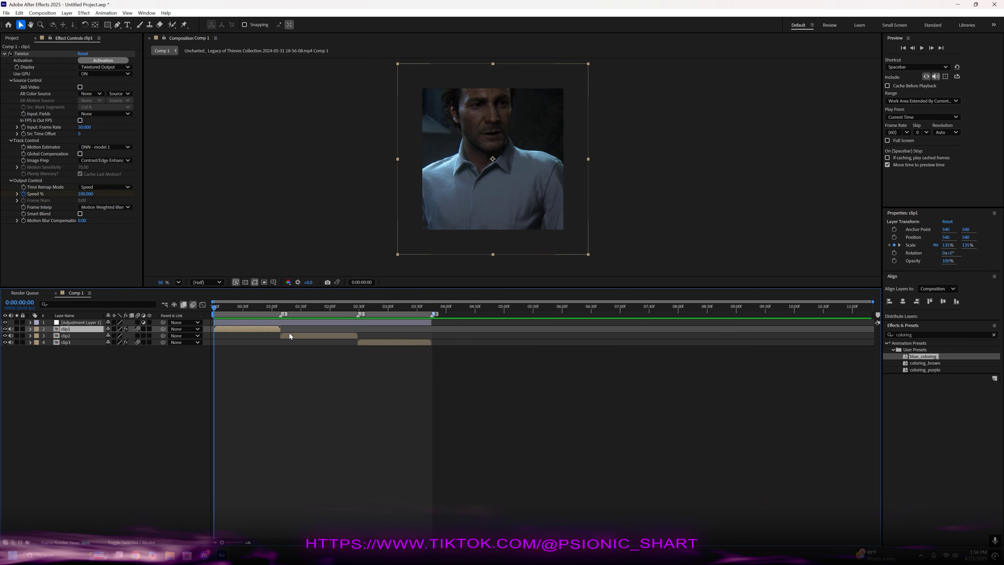
left_click(289, 335)
- Apply the blue_coloring preset to the adjustment layer and widen the area showing its effect settings
left_click(267, 325)
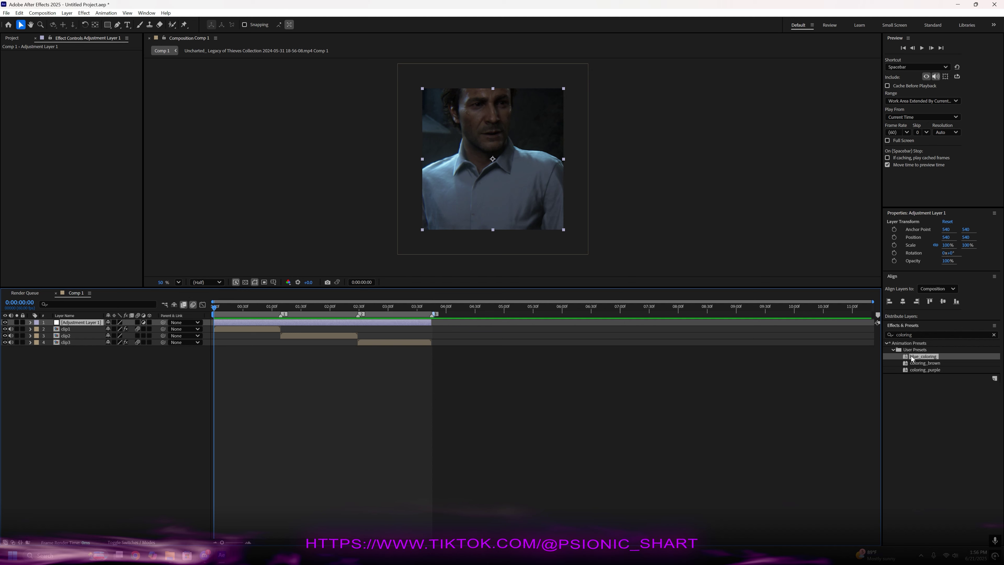
left_click_drag(915, 356, 315, 323)
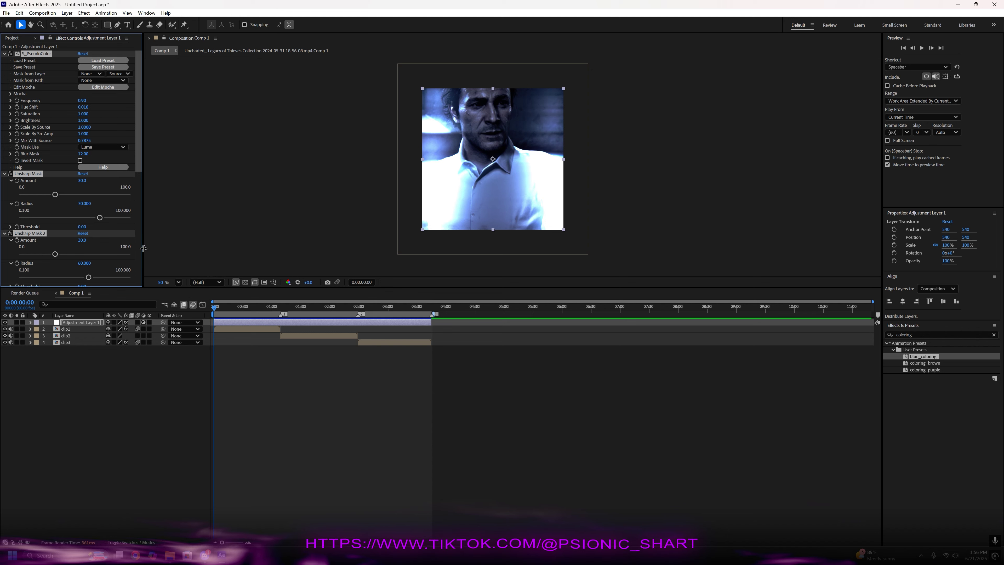
left_click_drag(144, 248, 181, 253)
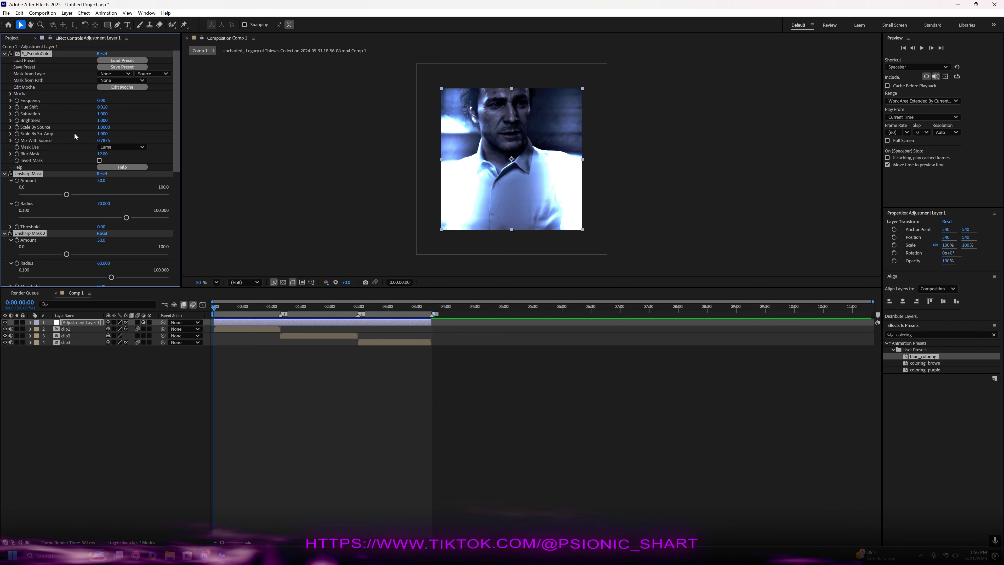
- Play back the clips with the blue coloring and return the playhead to 0:00:00:22
left_click(183, 180)
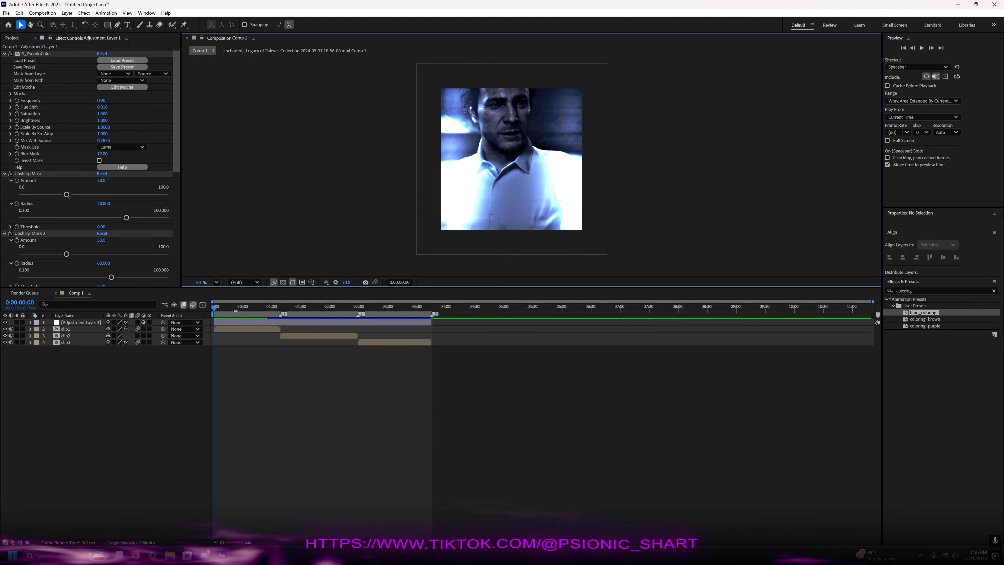
key("space")
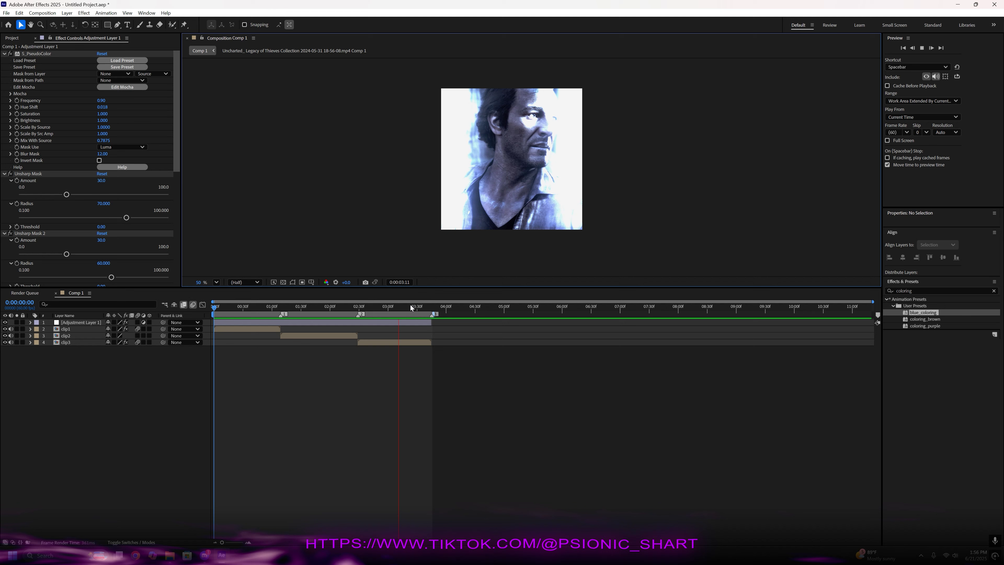
left_click_drag(399, 310, 236, 306)
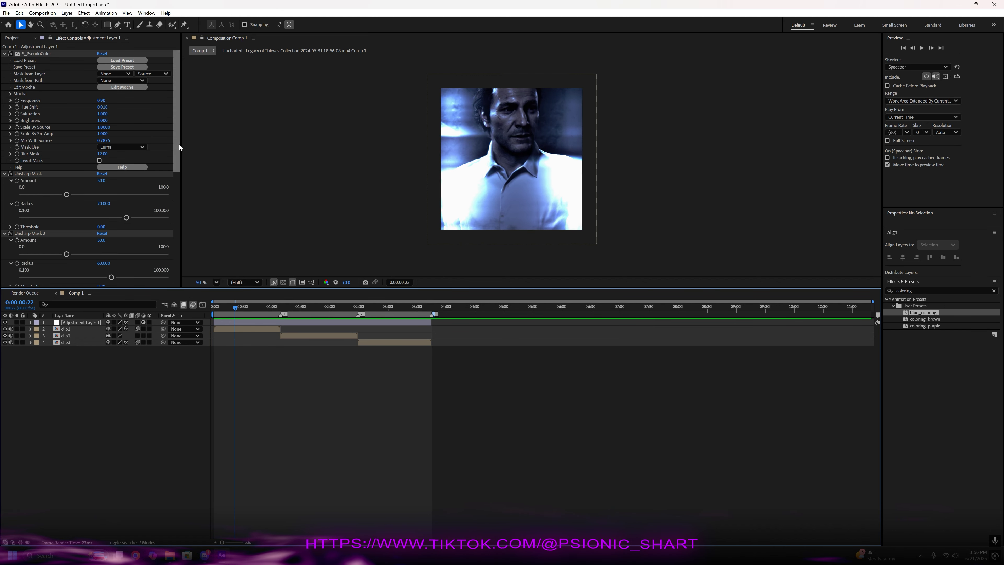
- Review the adjustment layer's effects and turn off Sharpen, Looks and S_Flicker
left_click_drag(182, 149, 248, 149)
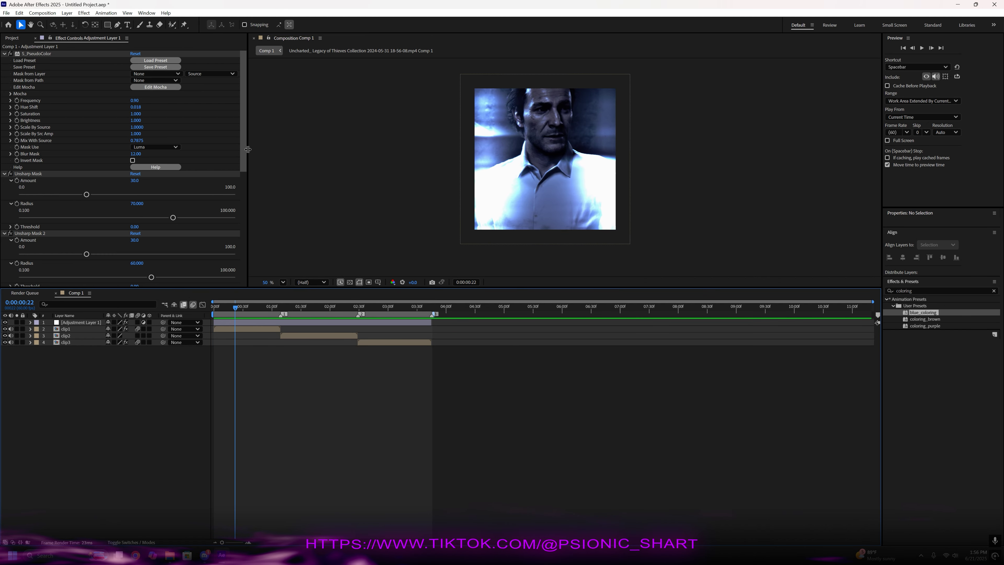
left_click(47, 55)
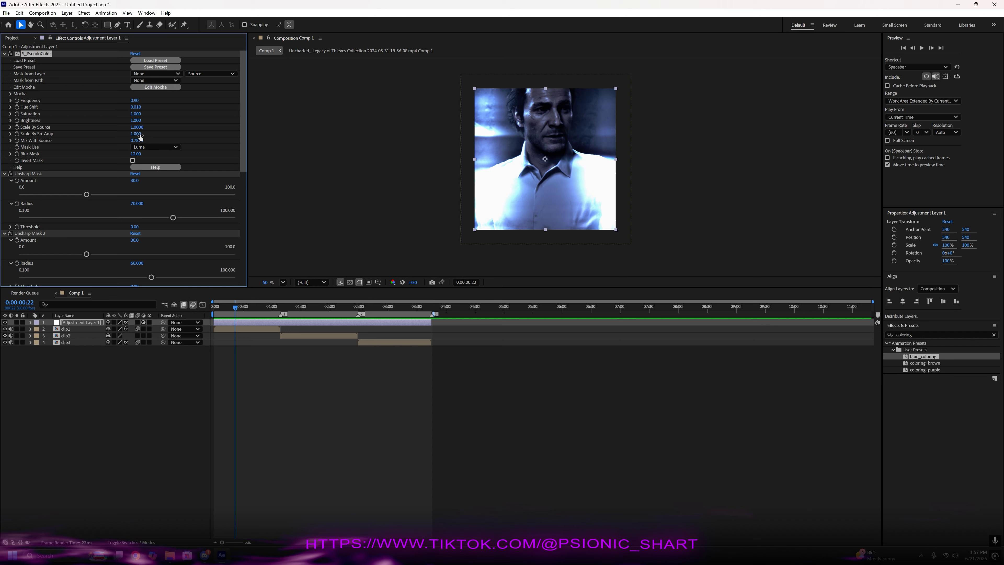
left_click(42, 174)
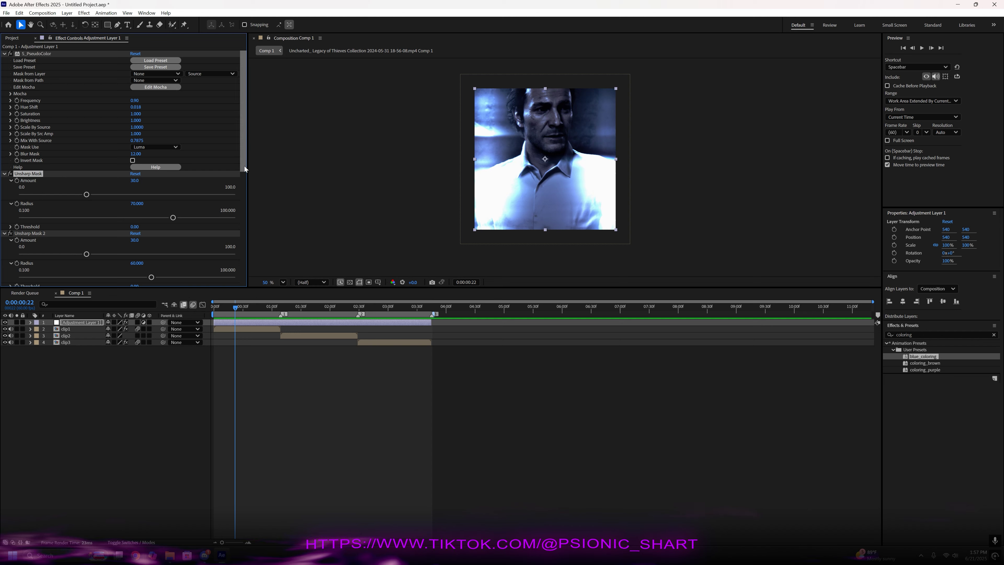
left_click_drag(244, 167, 245, 259)
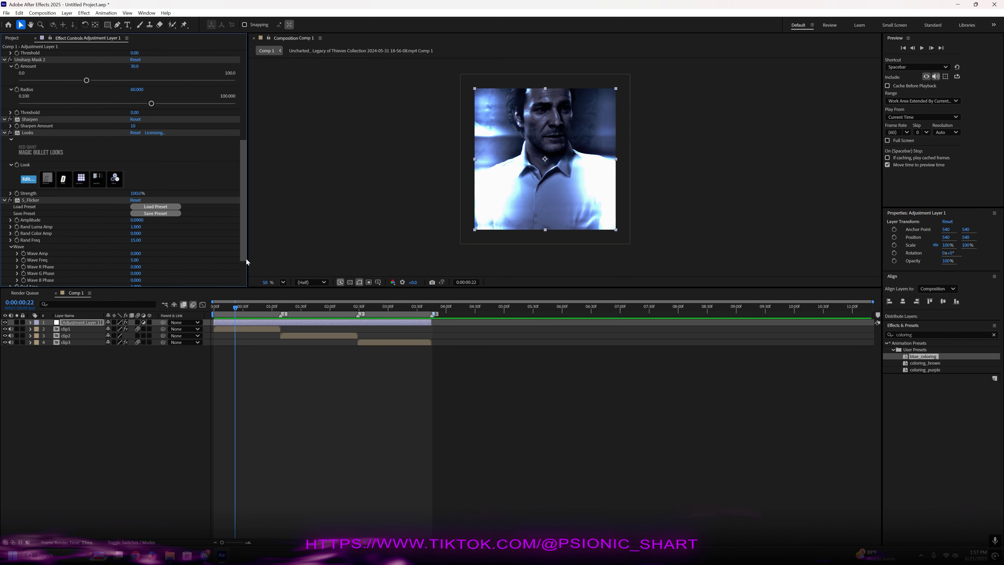
scroll(94, 215, "down", 2)
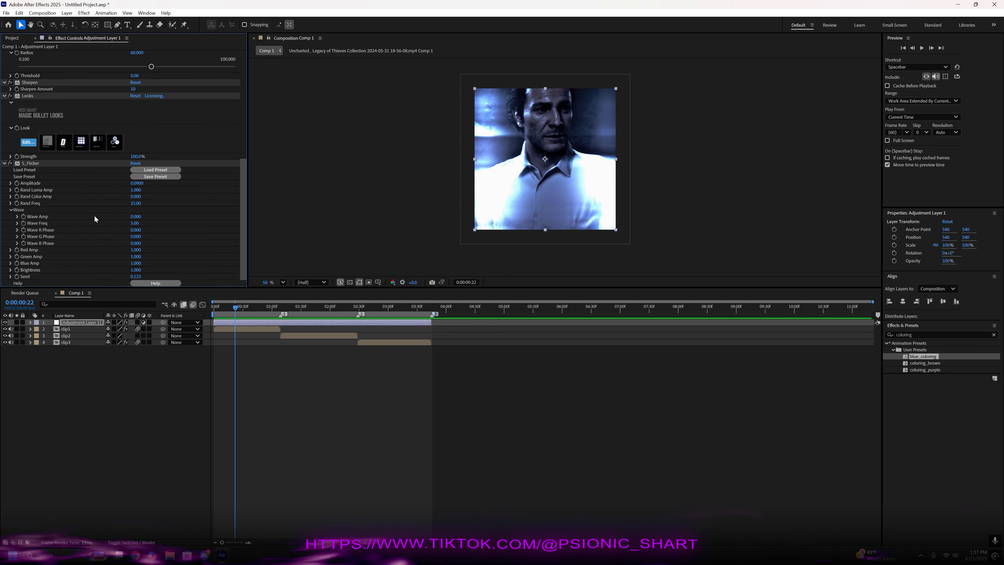
left_click(35, 165, "shift")
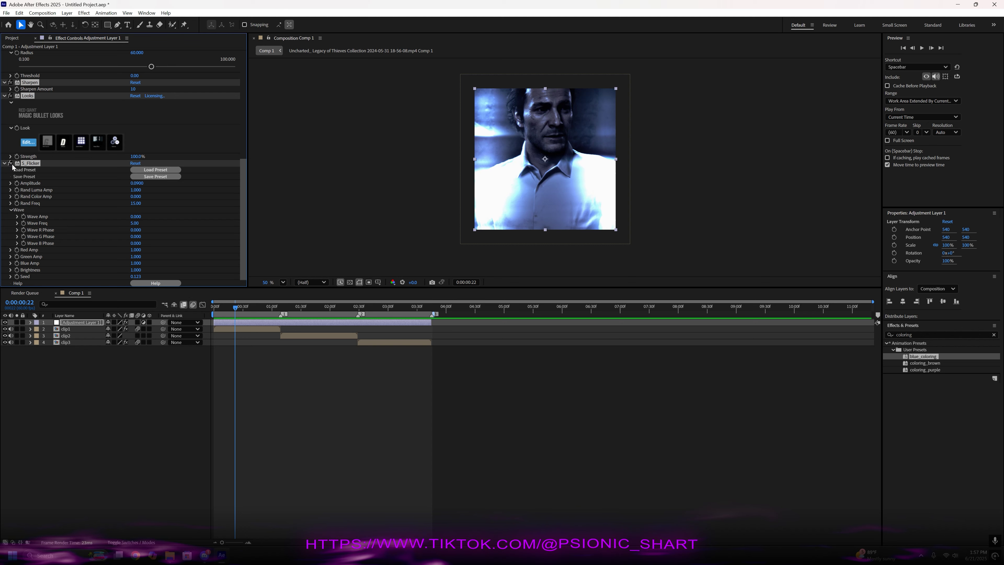
left_click_drag(10, 162, 11, 82)
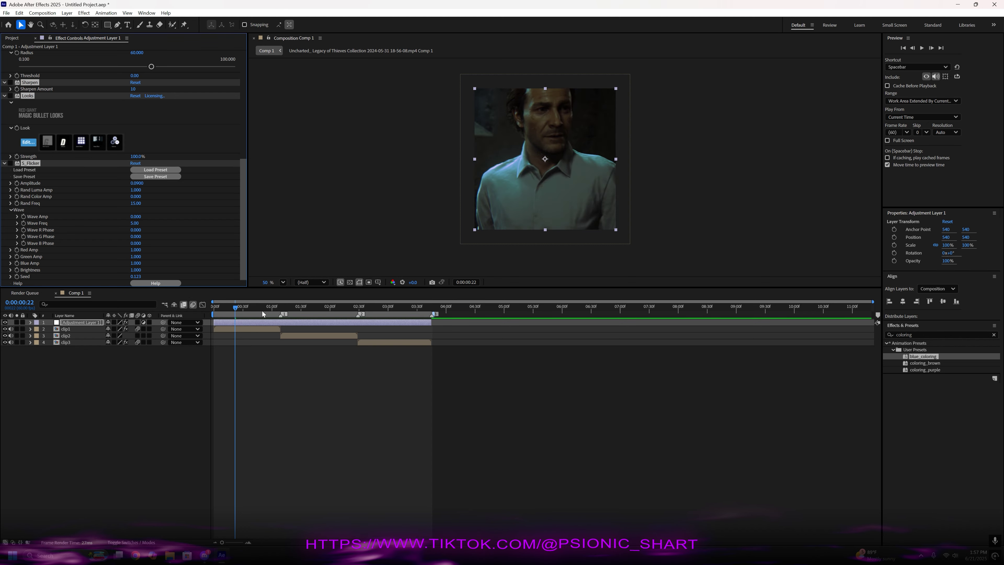
- Compare the frames at 0:00:02:59 and 0:00:02:00 with S_PseudoColor switched off and on, widening the area showing the effect settings
left_click_drag(261, 310, 387, 312)
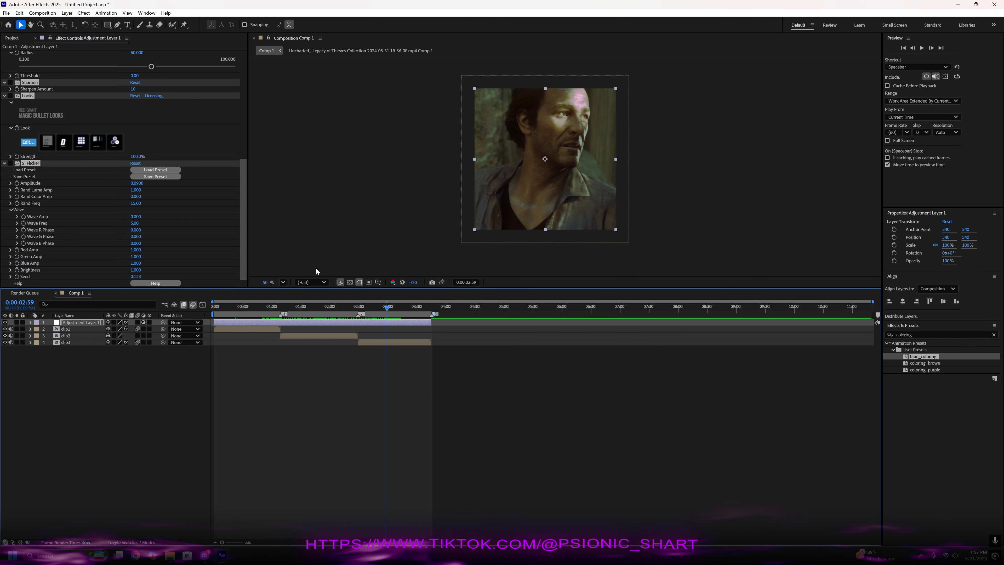
left_click_drag(249, 236, 266, 166)
scroll(45, 82, "up", 5)
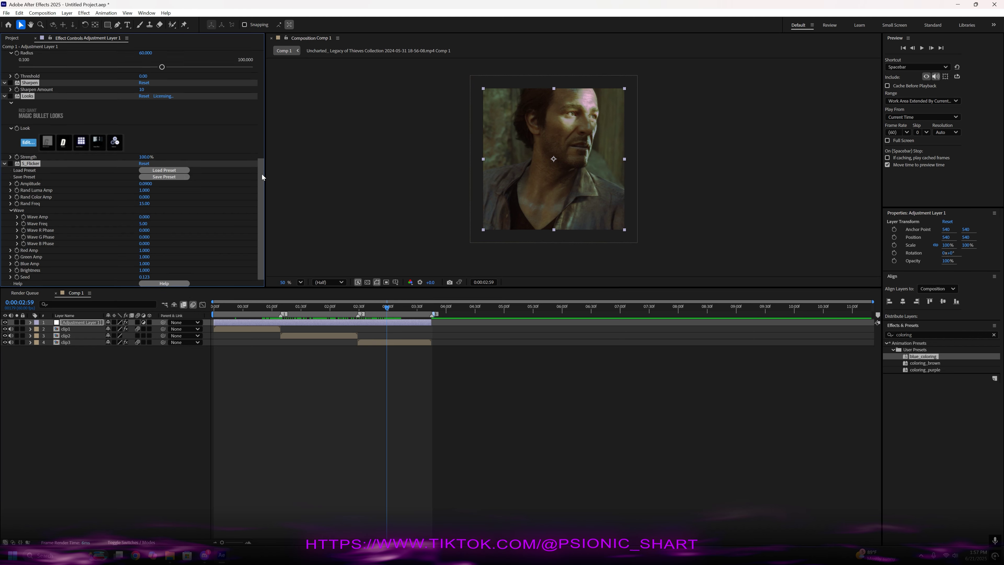
left_click(298, 138)
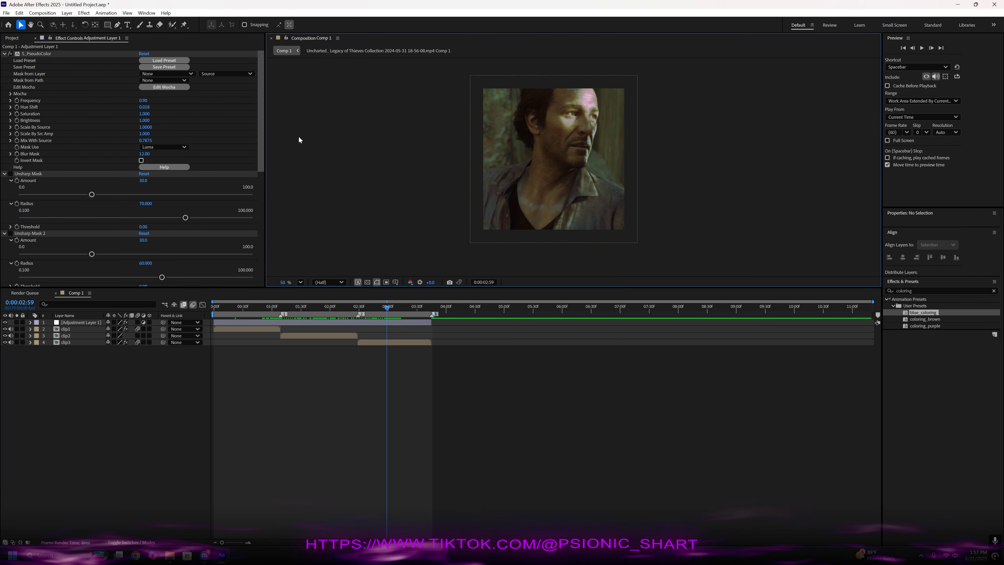
left_click(11, 56)
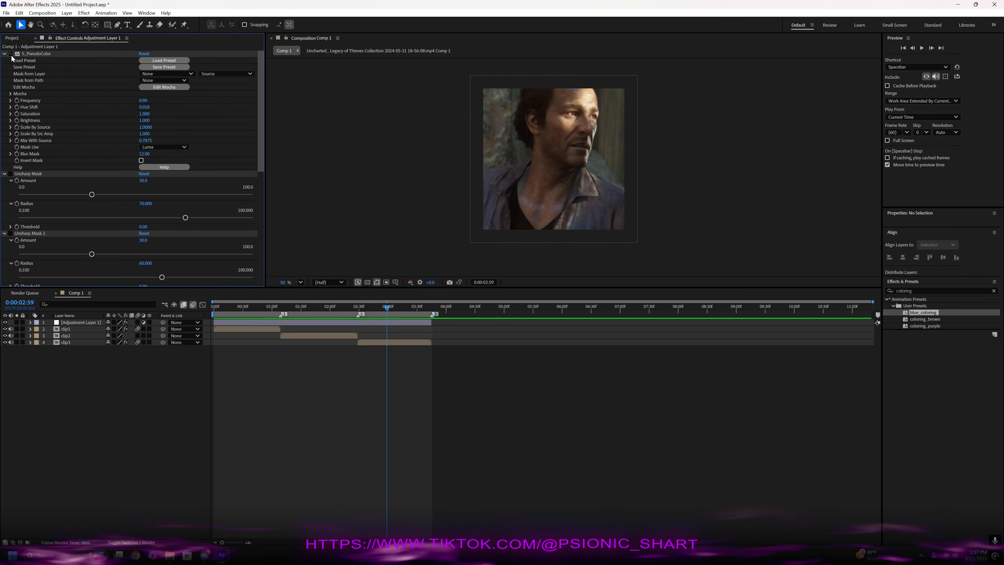
left_click(11, 55)
left_click(12, 57)
left_click(11, 58)
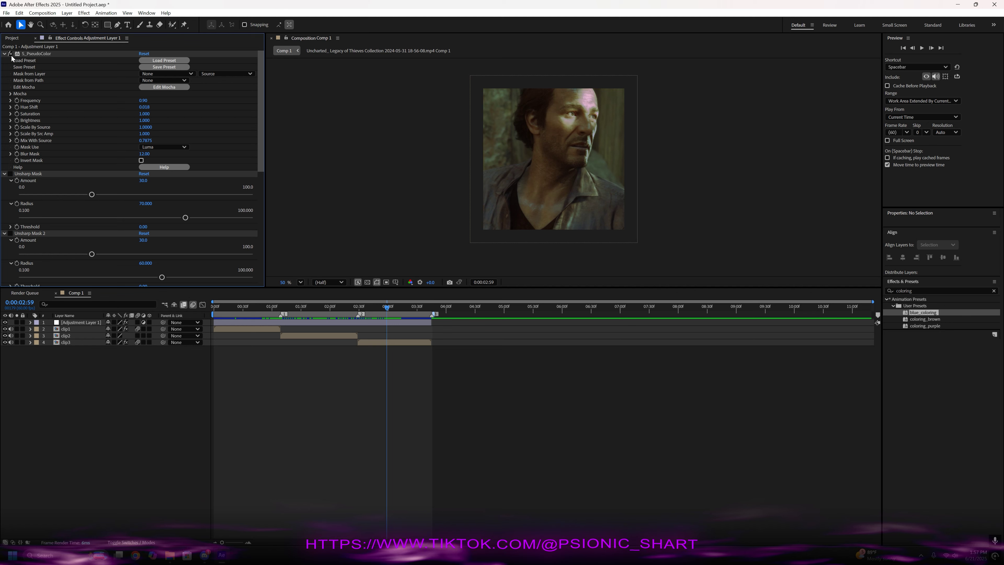
left_click_drag(403, 307, 329, 319)
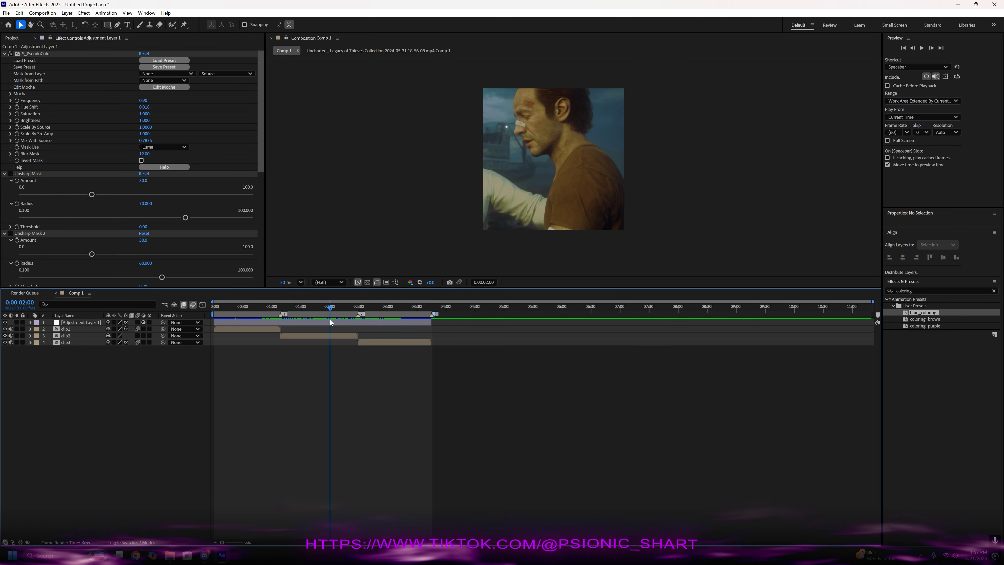
left_click(12, 56)
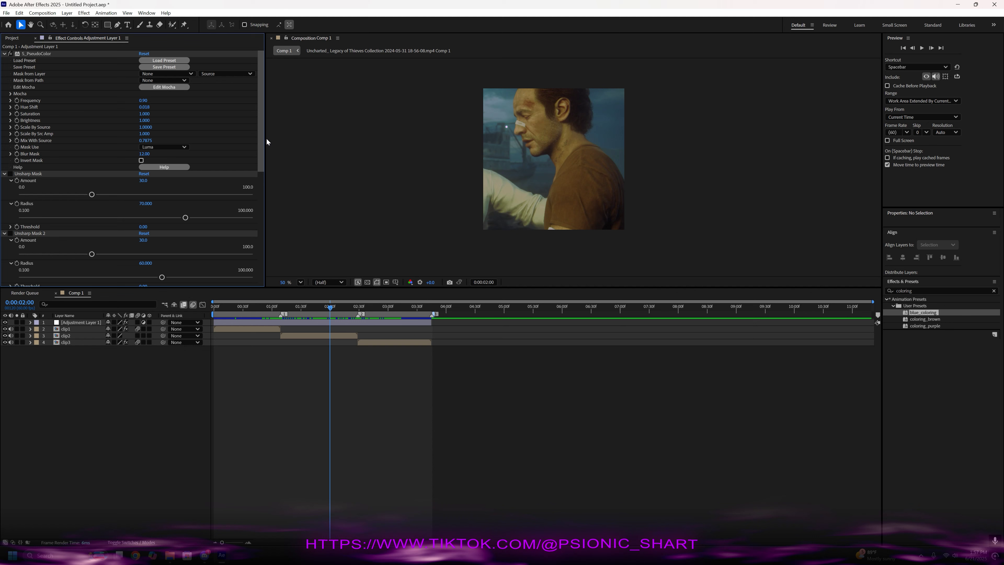
- Turn Unsharp Mask, Unsharp Mask 2, Sharpen, Looks and S_Flicker back on for the adjustment layer
left_click(222, 176)
scroll(222, 178, "down", 10)
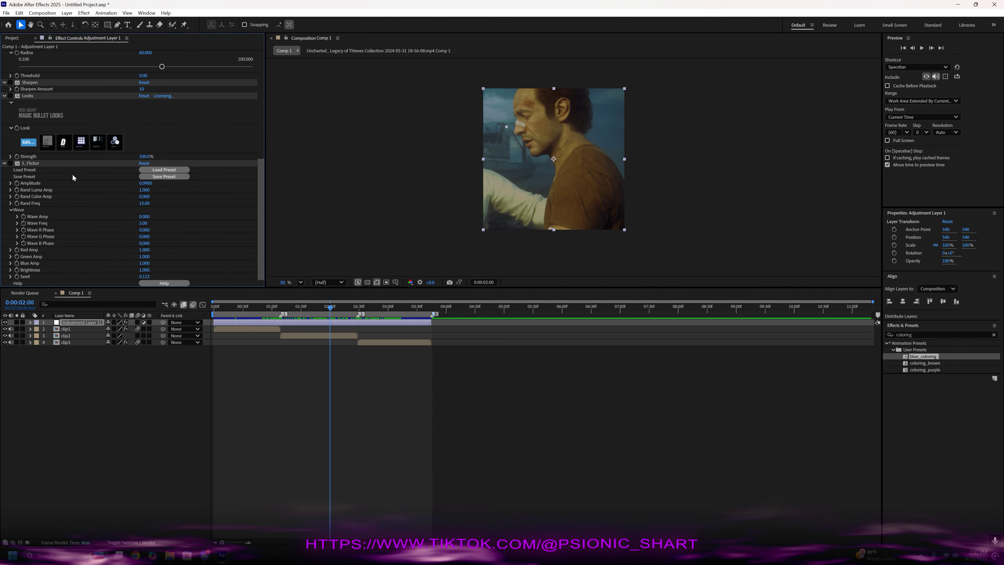
left_click(10, 163)
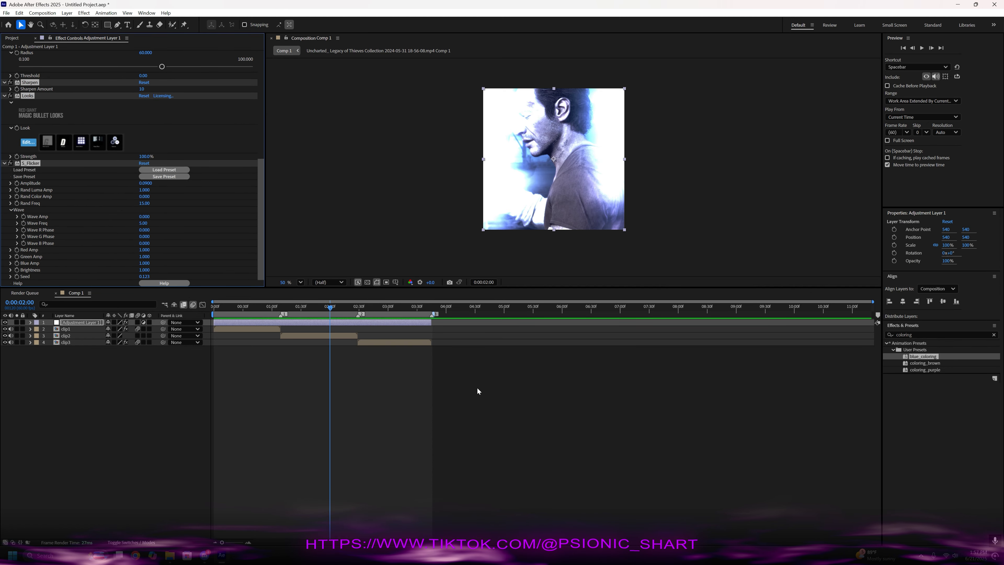
left_click(510, 387)
- Compare the frame at 0:00:02:00 with Unsharp Mask, Unsharp Mask 2 and Sharpen switched off and on
scroll(159, 178, "up", 10)
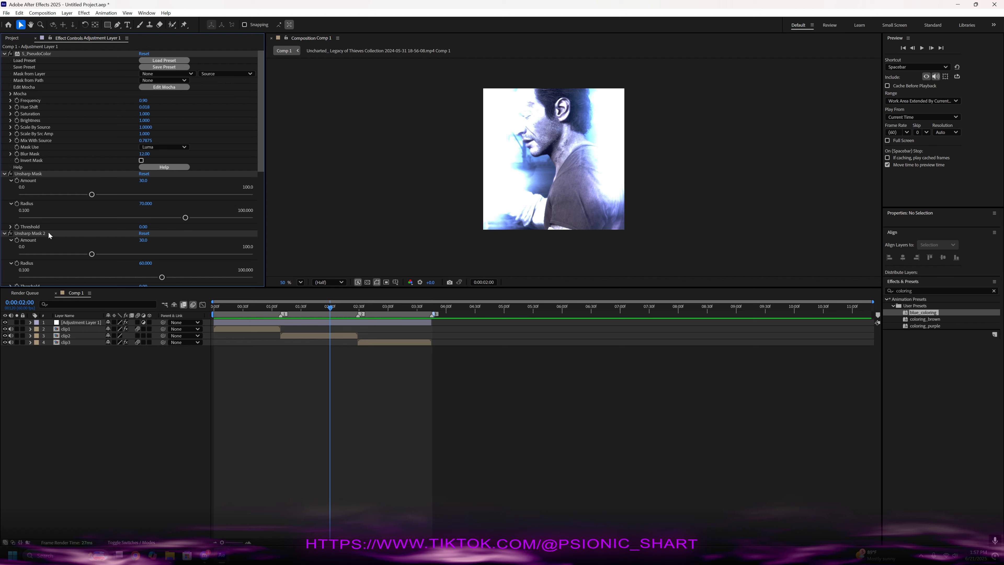
scroll(262, 168, "down", 3)
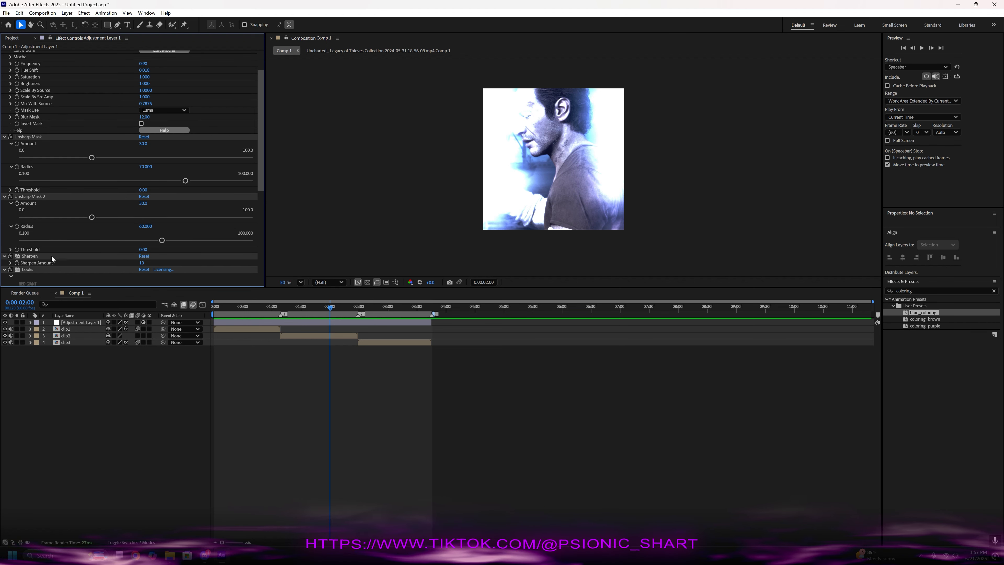
scroll(200, 186, "down", 2)
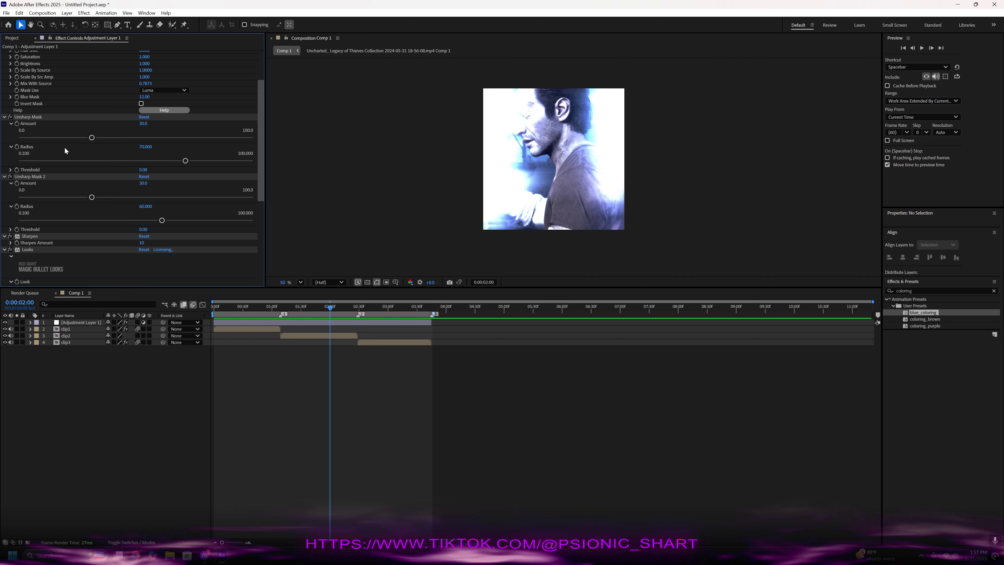
left_click(10, 116)
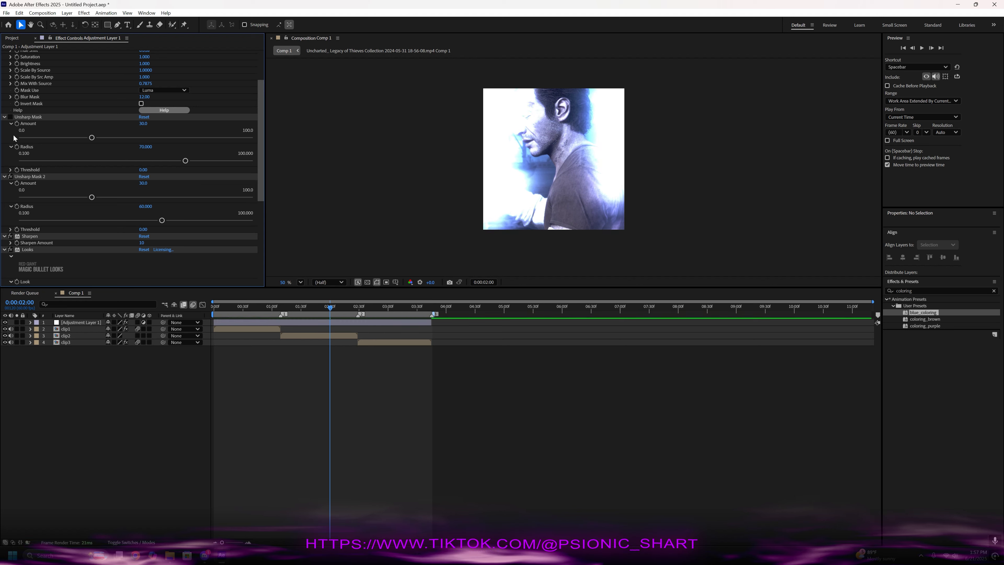
left_click(11, 177)
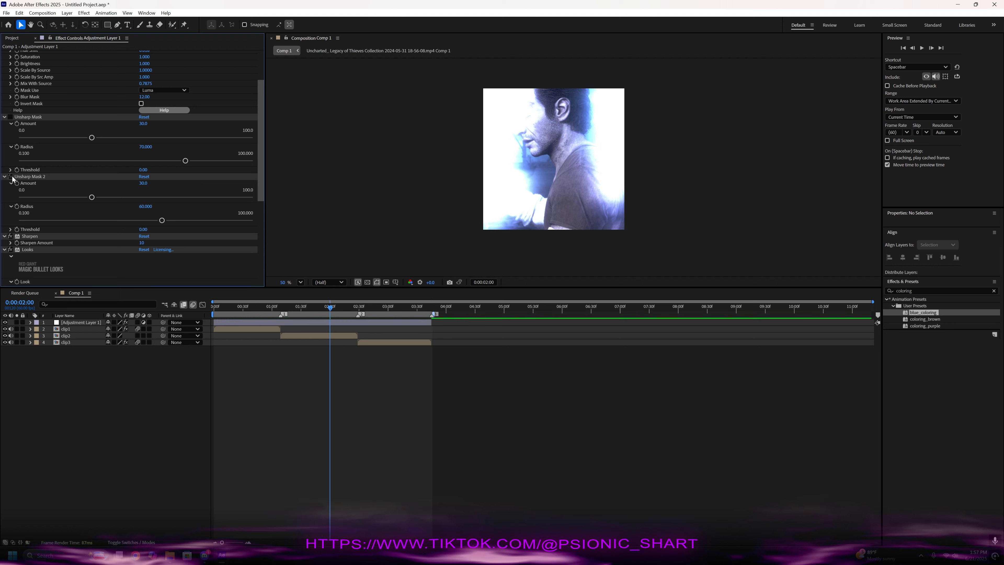
left_click(11, 176)
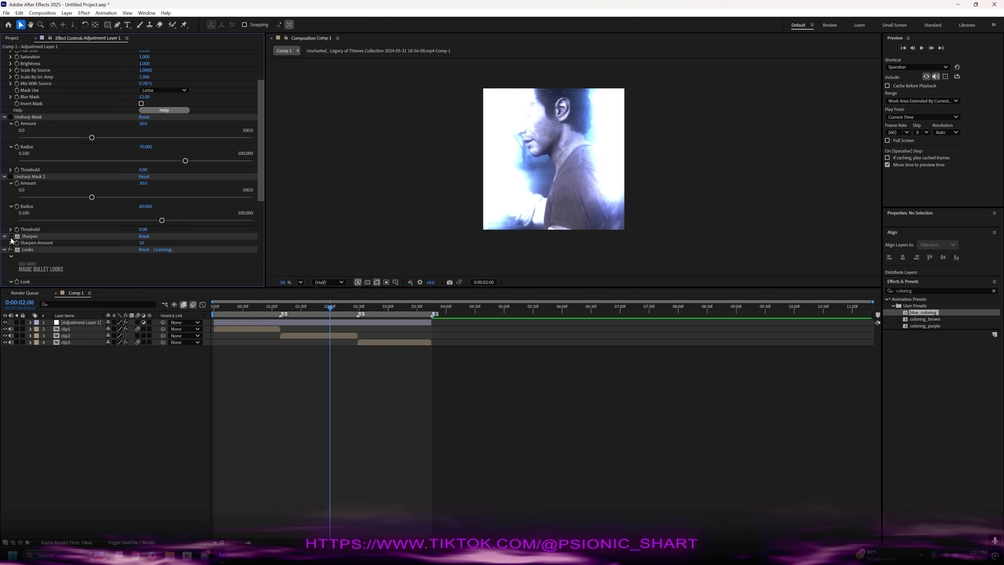
left_click(11, 176)
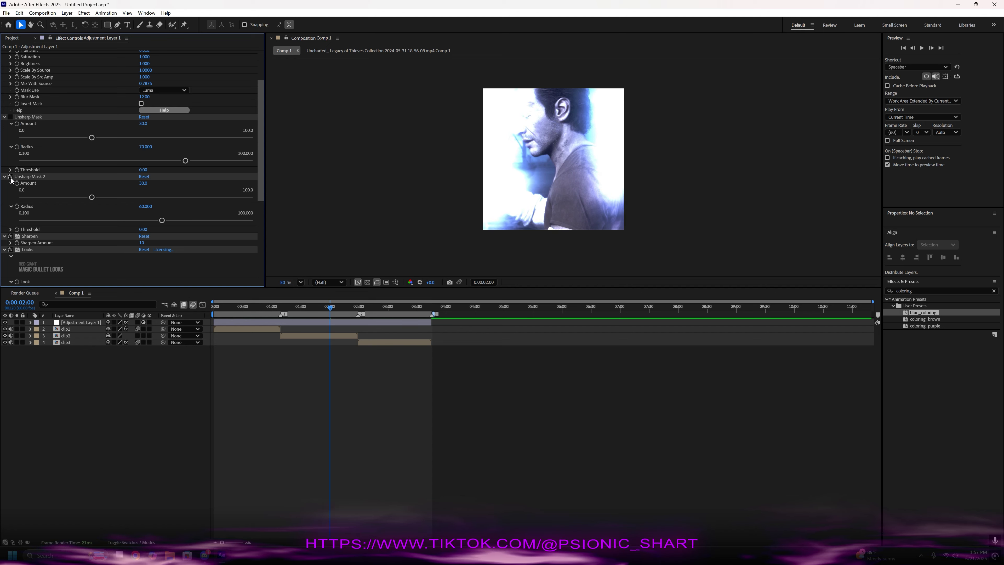
left_click(10, 117)
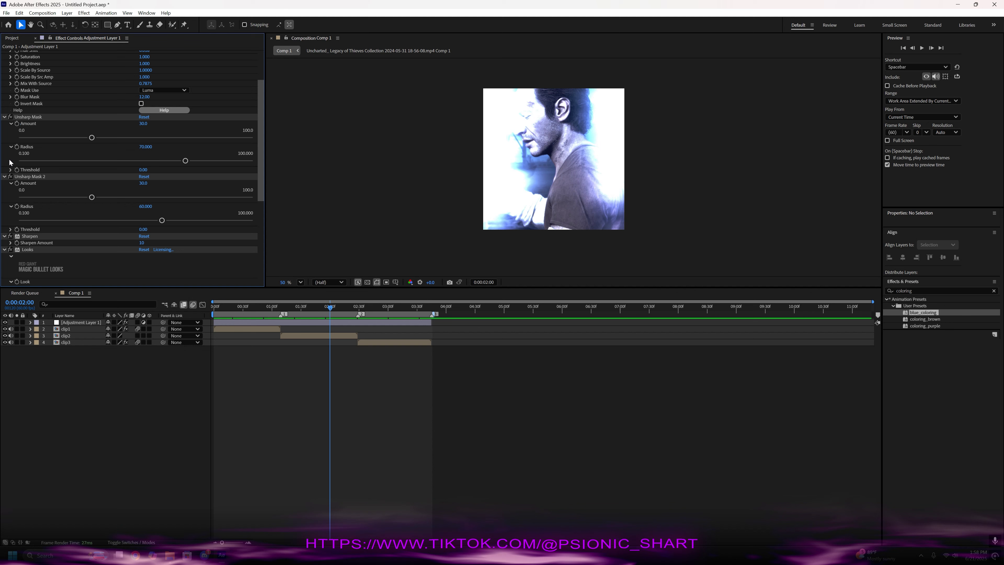
- Compare the first clip around 0:00:00:21 with Unsharp Mask 2 off and on, leaving the effect on and the playhead at 0:00:00:16
left_click(11, 177)
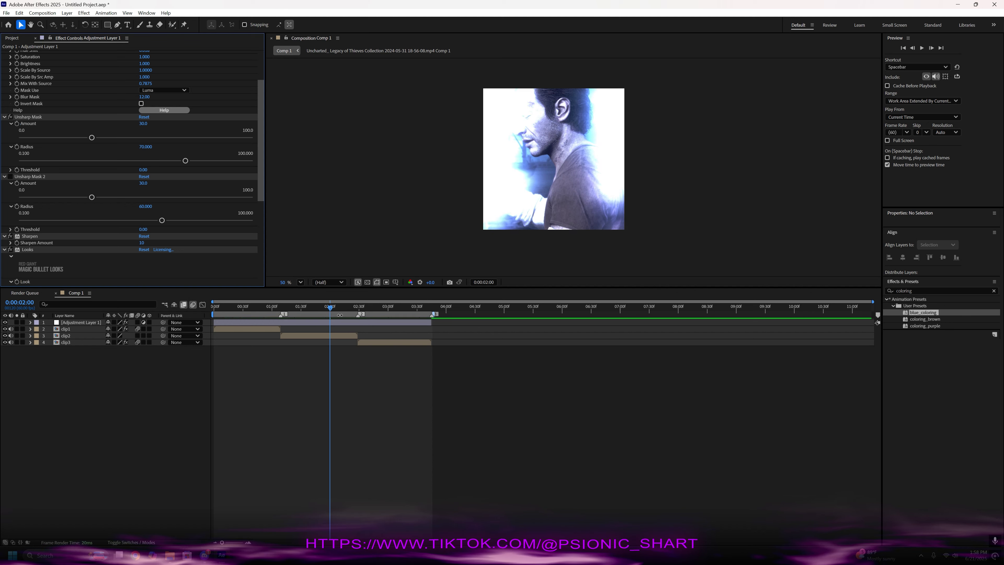
left_click_drag(331, 307, 235, 309)
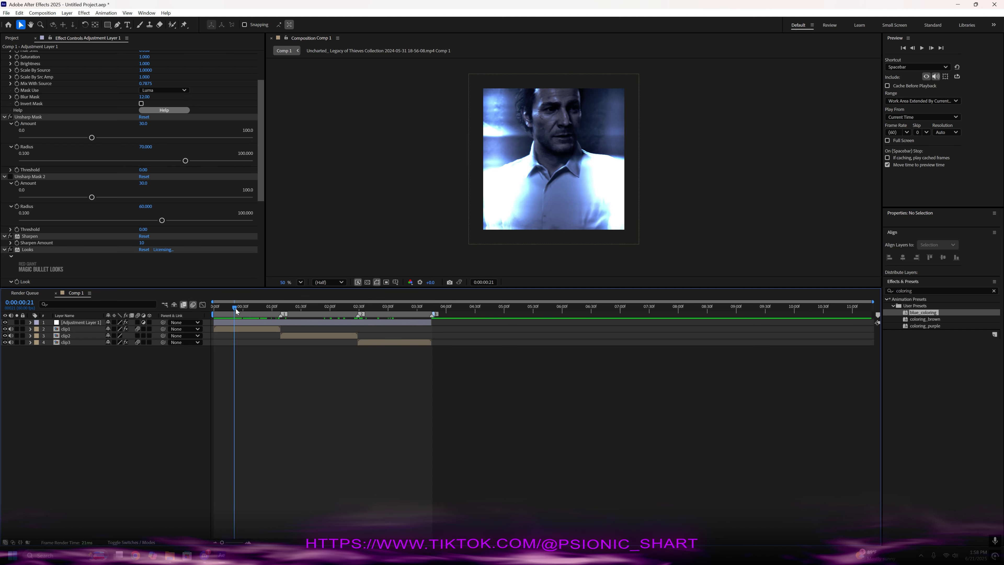
left_click(10, 176)
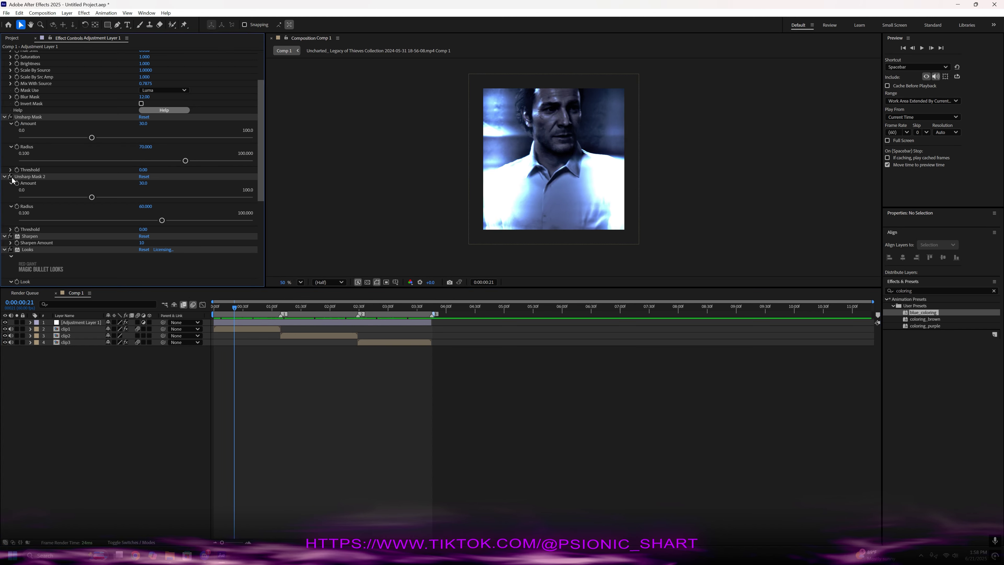
left_click(11, 177)
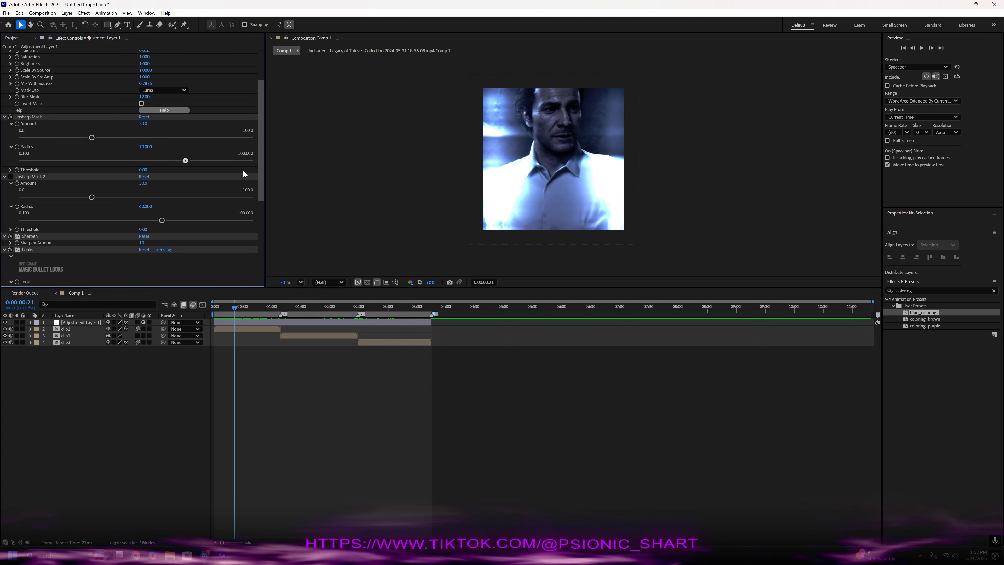
mouse_move(243, 311)
left_mouse_down()
mouse_move(252, 311)
mouse_move(237, 315)
left_mouse_up()
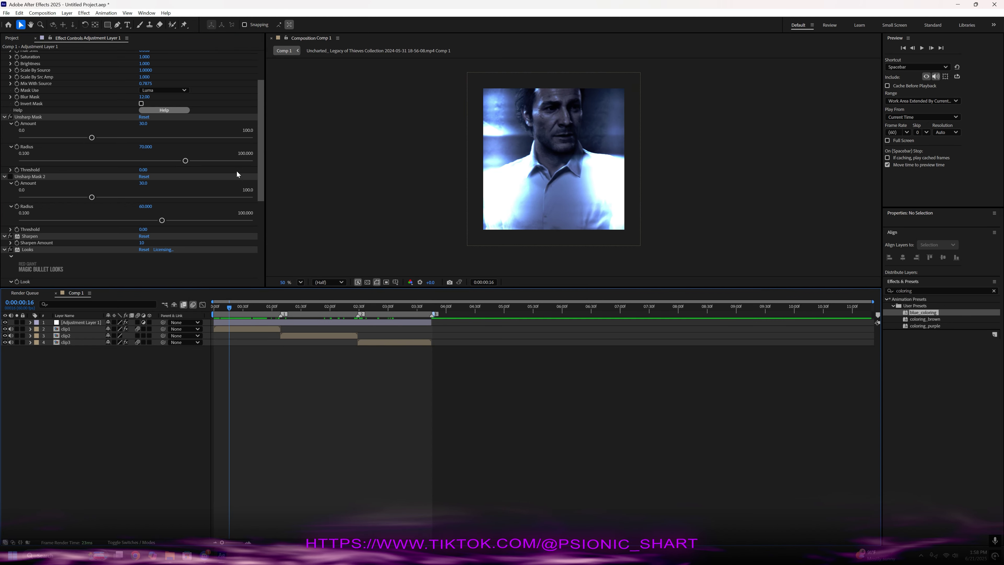
left_click(10, 177)
- Search the effects library for "look", locate Looks under RG Magic Bullet, and clear the search
scroll(261, 186, "down", 6)
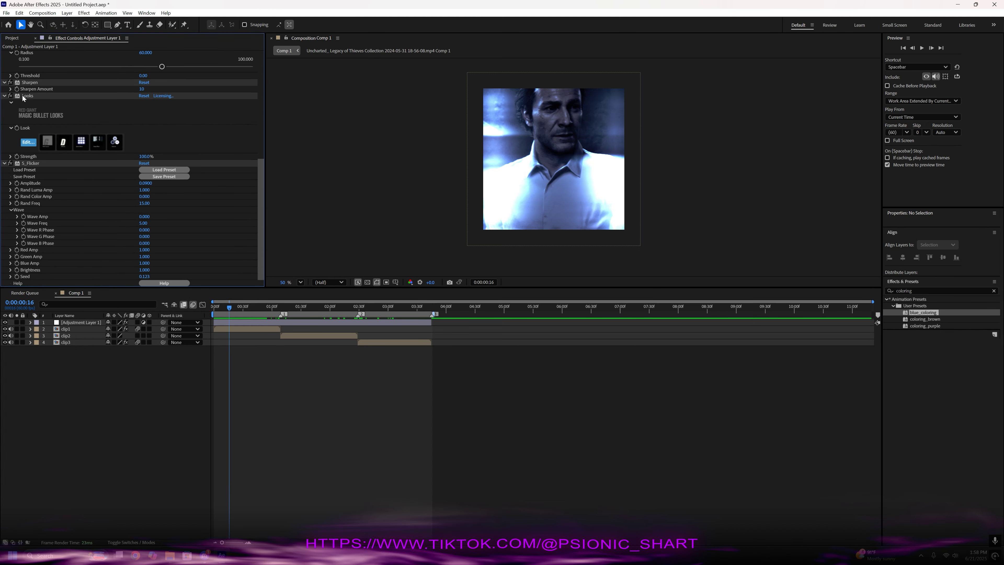
left_click(26, 98)
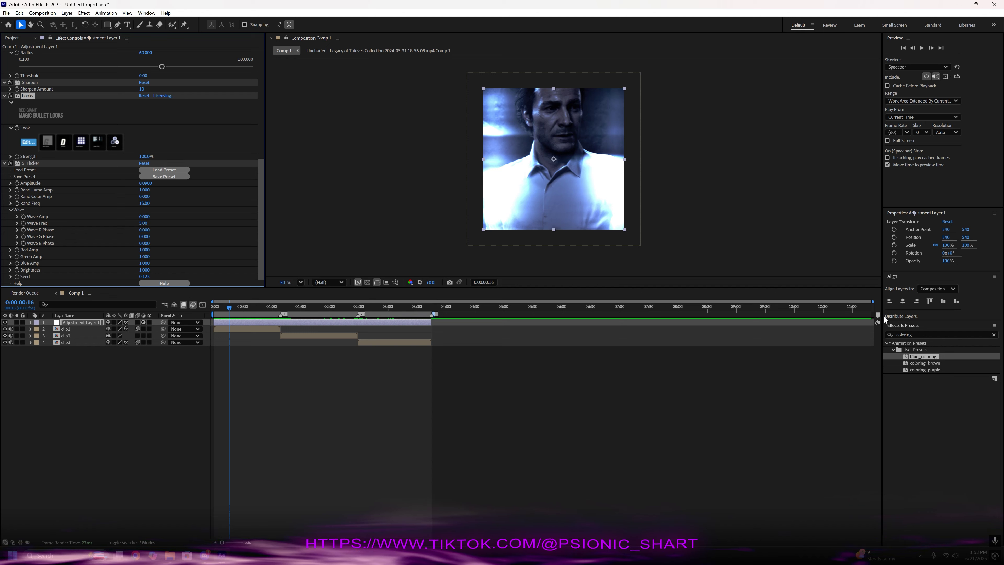
left_click(993, 334)
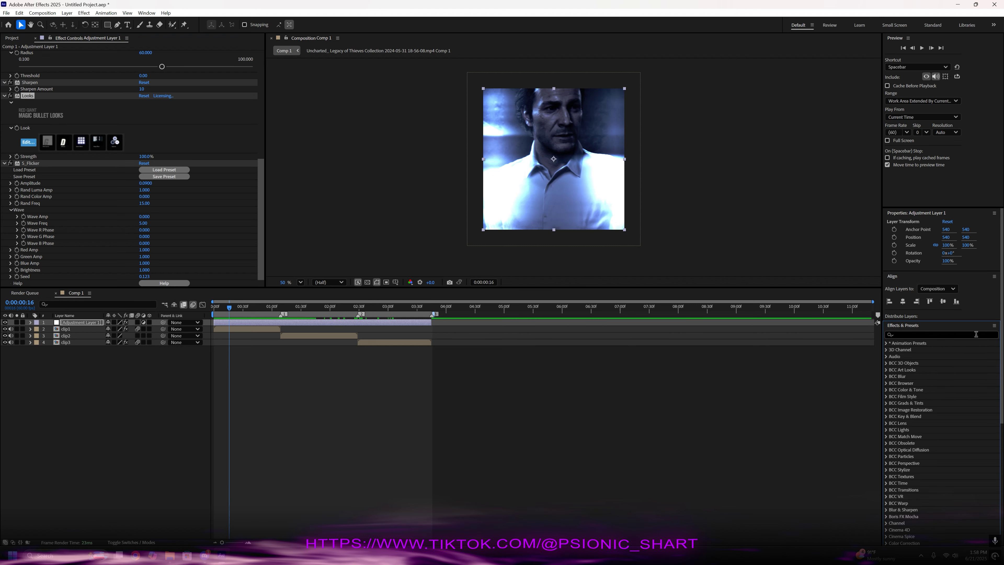
left_click(974, 334)
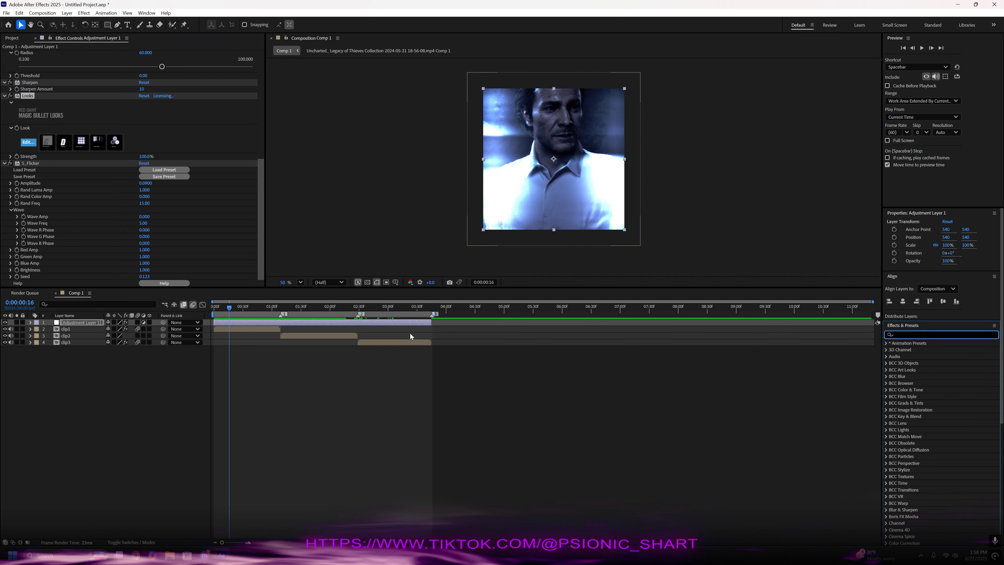
type("look")
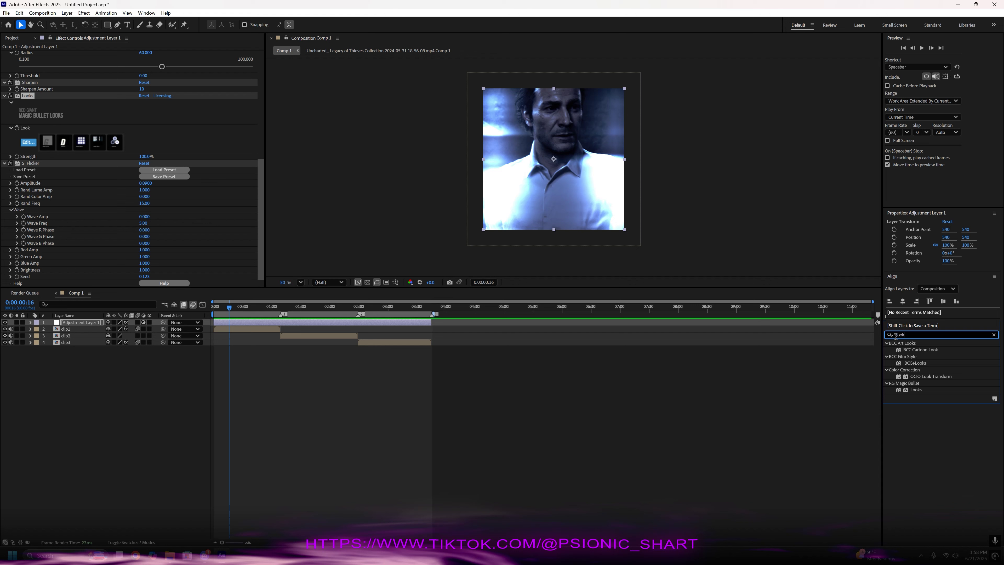
left_click(916, 363)
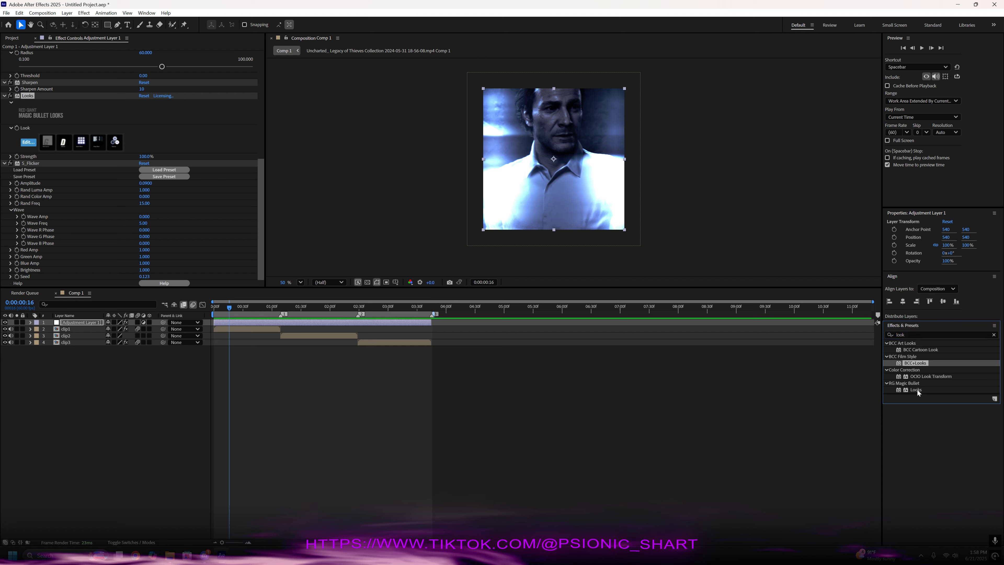
left_click(897, 387)
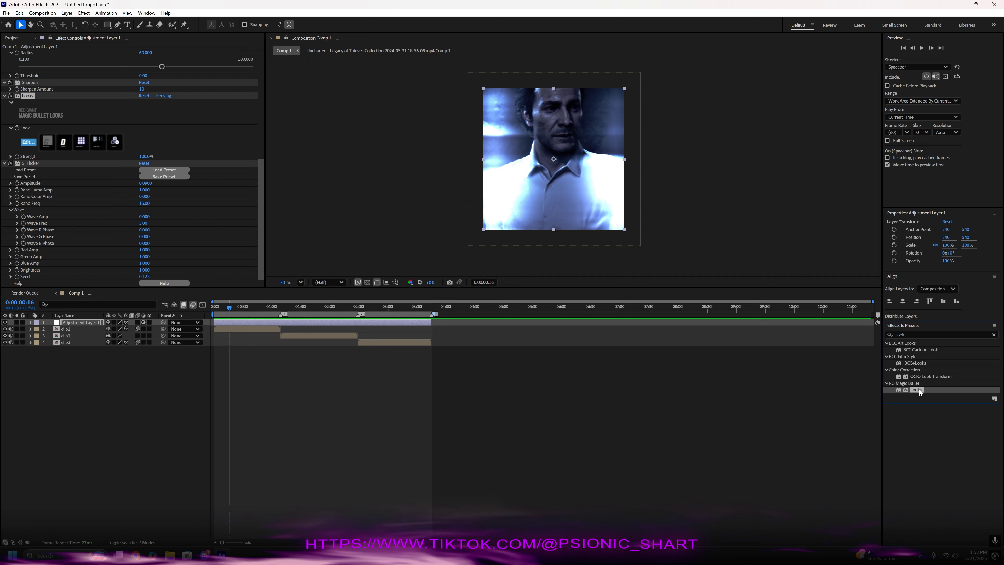
left_click(994, 334)
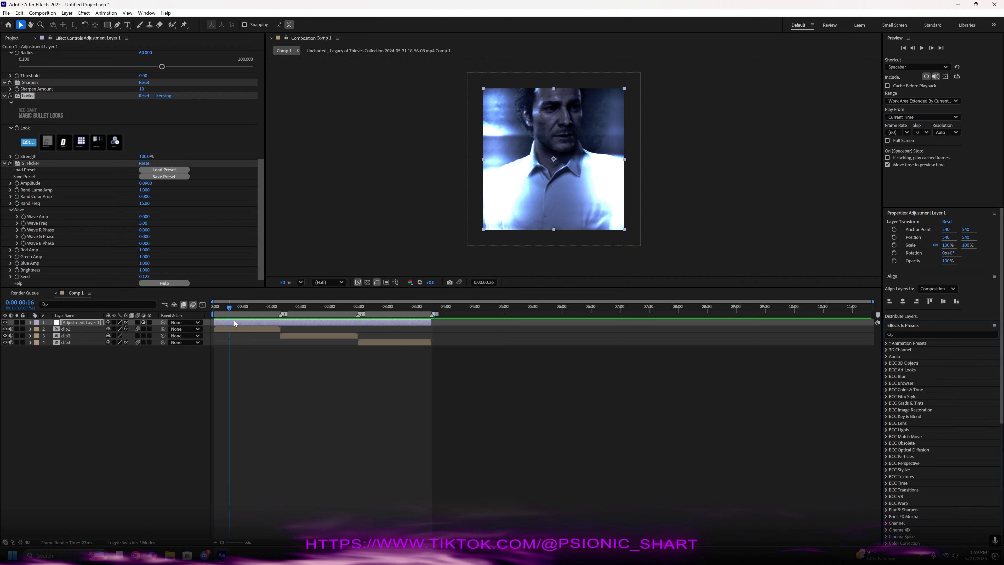
- Open the Looks editor and preview Grad Exposure with its strength raised to about 94%, returning it to 0%
left_click(133, 118)
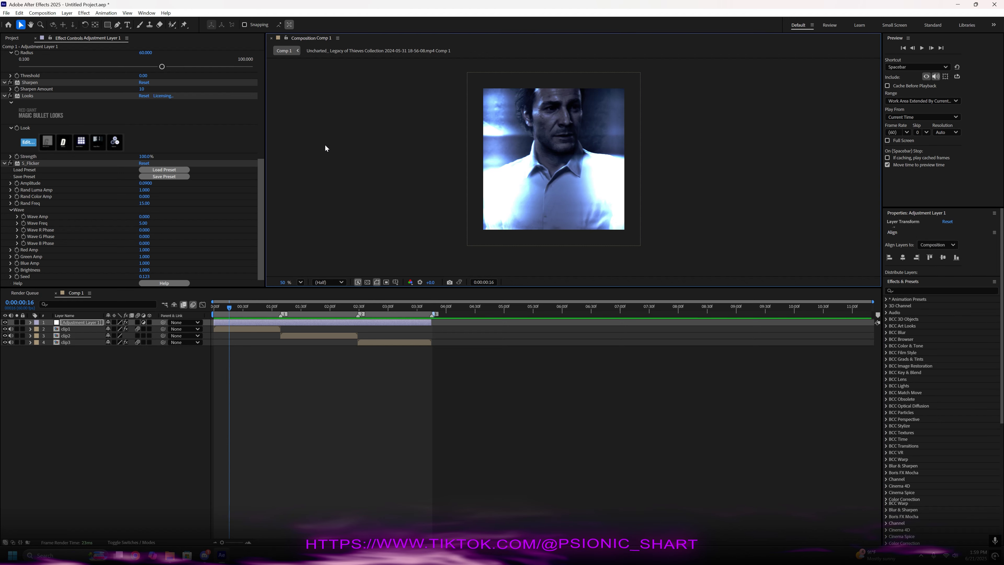
left_click(27, 142)
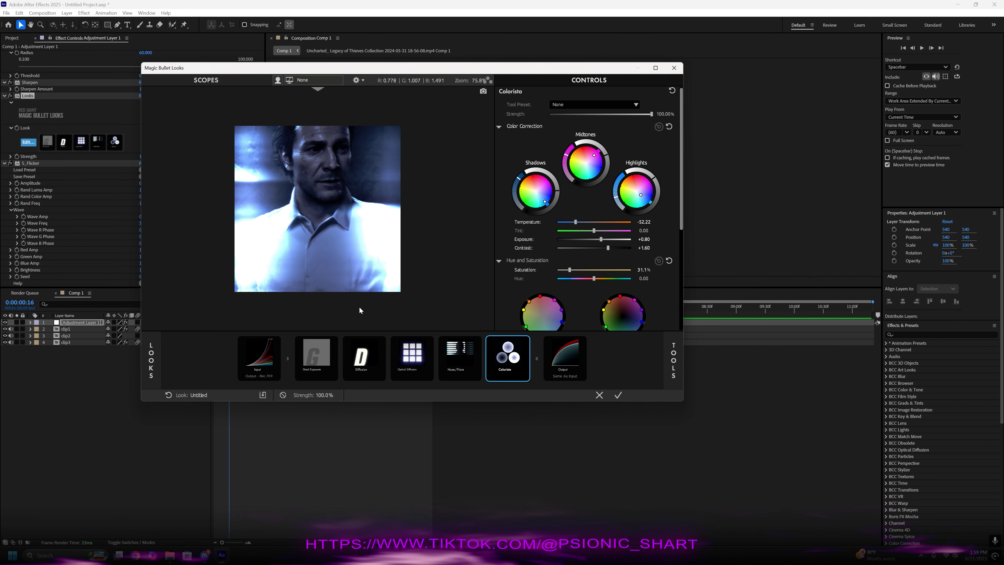
left_click(333, 356)
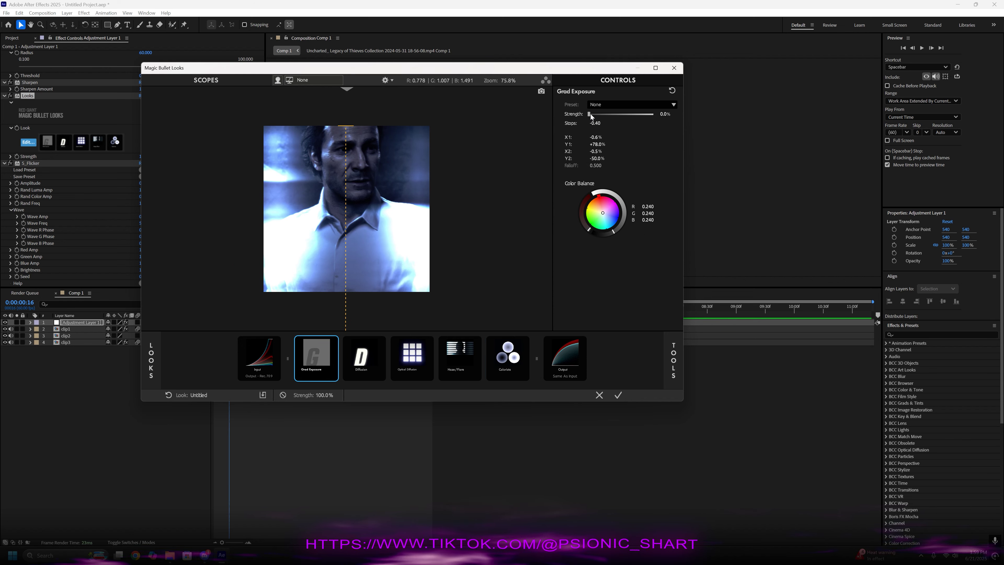
left_click_drag(591, 114, 669, 116)
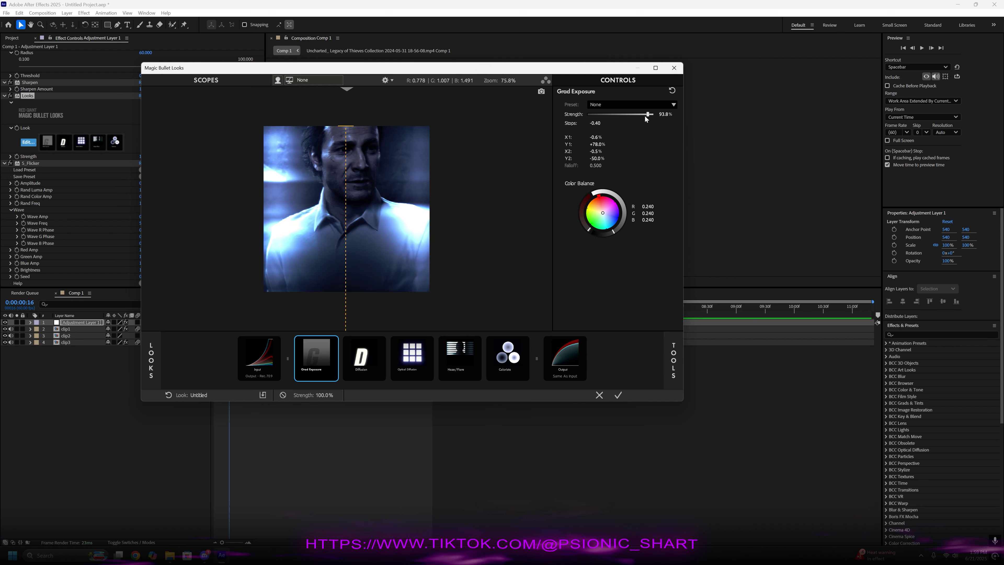
- Examine the settings of the Diffusion, Optical Diffusion and Haze/Flare tools in the look's tool chain
left_click(361, 362)
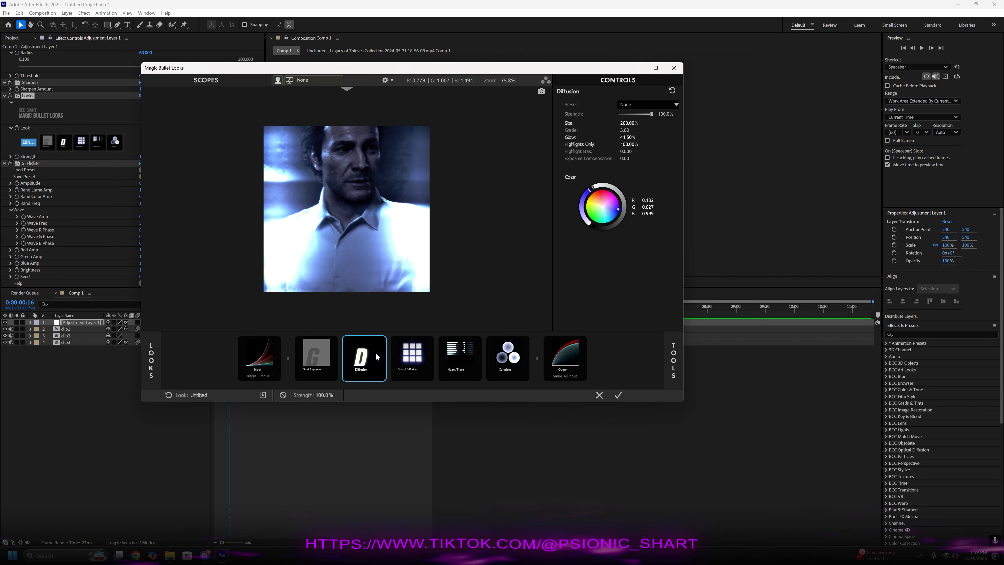
left_click(408, 359)
left_click(461, 356)
left_click(417, 359)
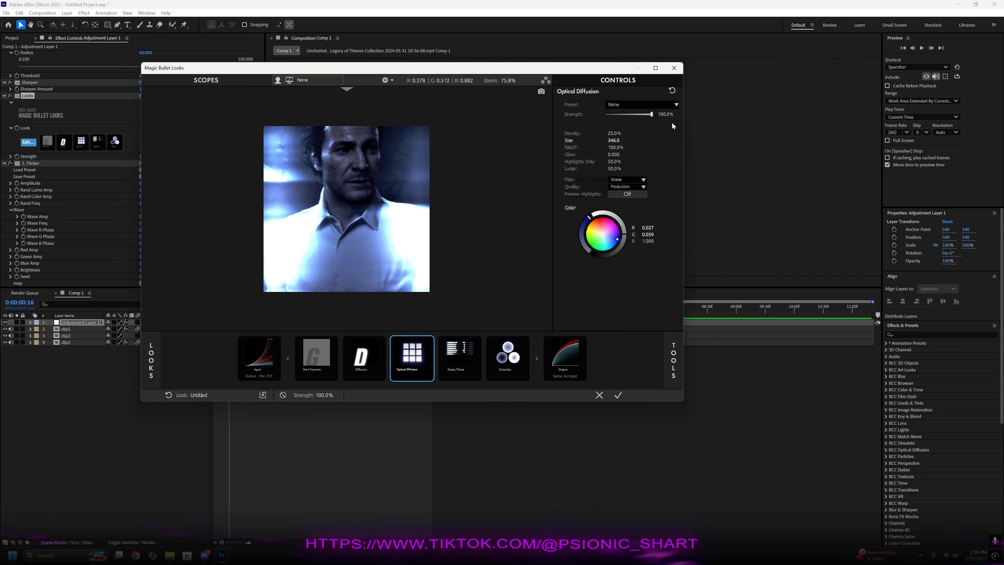
- Try shifting the Optical Diffusion color on its wheel, and undo the color changes
left_click(611, 234)
left_click_drag(611, 233, 610, 231)
key("ctrl+z")
key("ctrl+z")
key("ctrl+z")
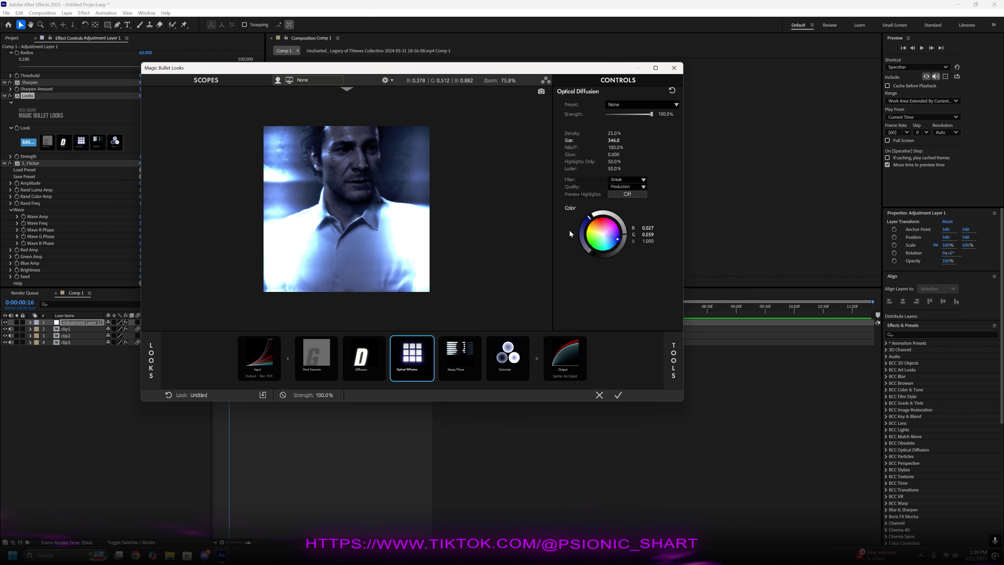
- Preview Haze/Flare with its strength lowered to 0%, and undo the change
left_click(461, 355)
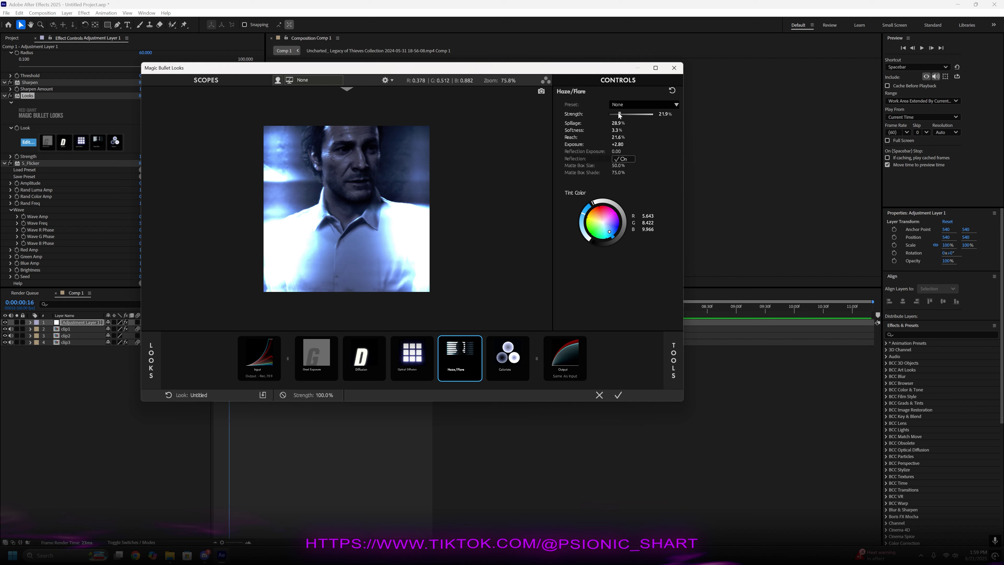
left_click_drag(620, 115, 573, 116)
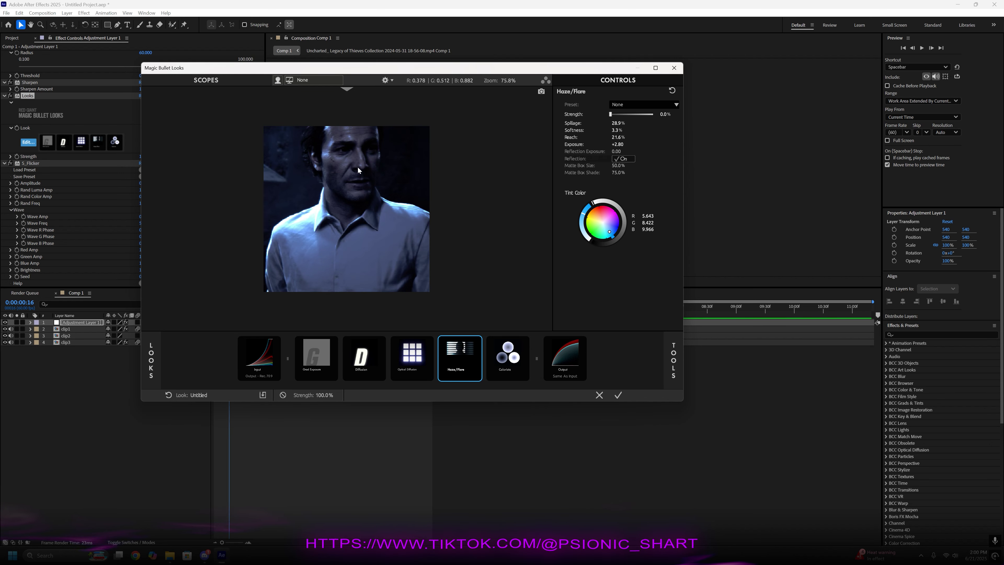
key("ctrl+z")
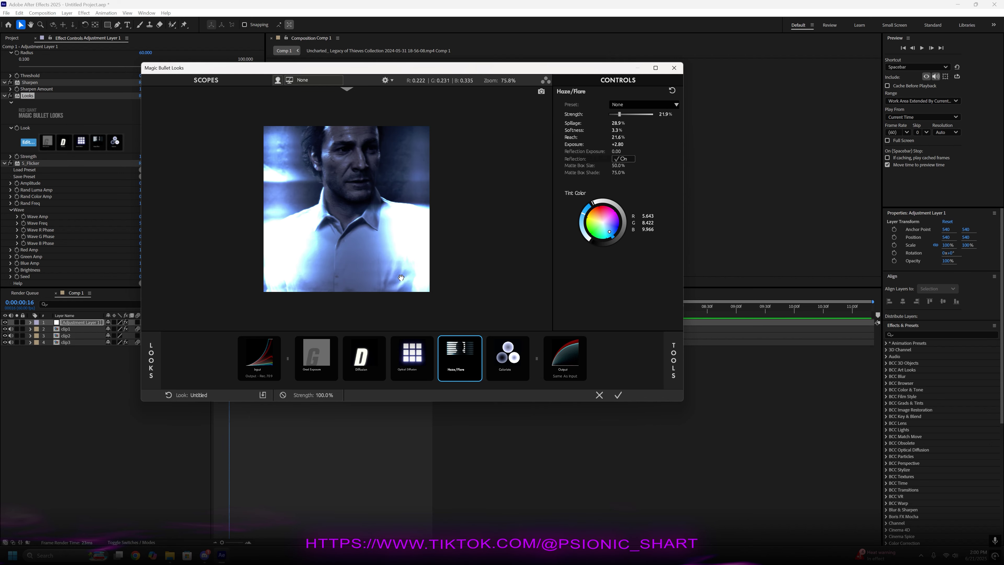
- Try Colorista with temperature -100, exposure about -1.16 and lower contrast, and restore its original values
left_click(505, 359)
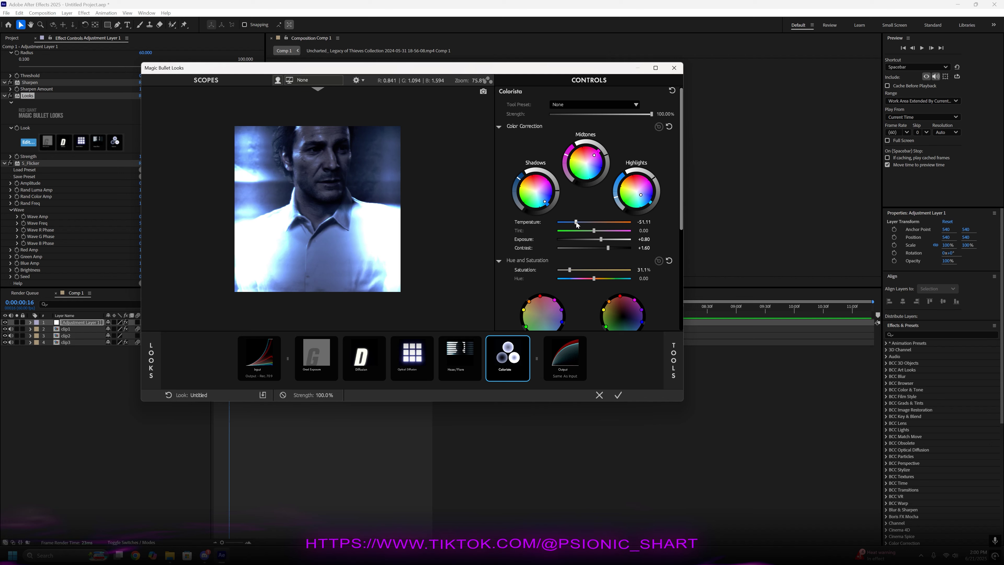
left_click_drag(576, 223, 610, 249)
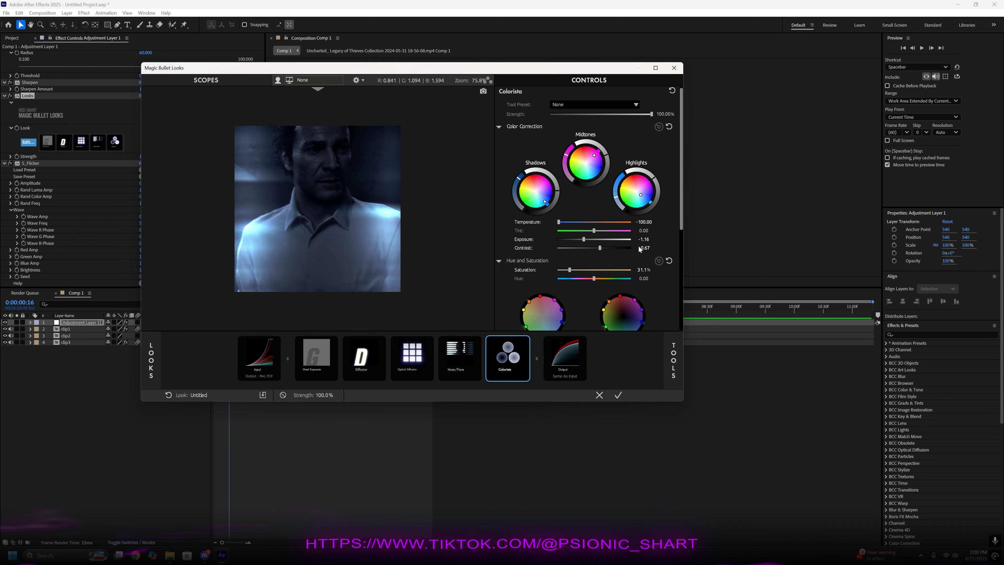
key("ctrl+z")
key("ctrl+z")
key("ctrl+z")
left_click_drag(558, 222, 575, 222)
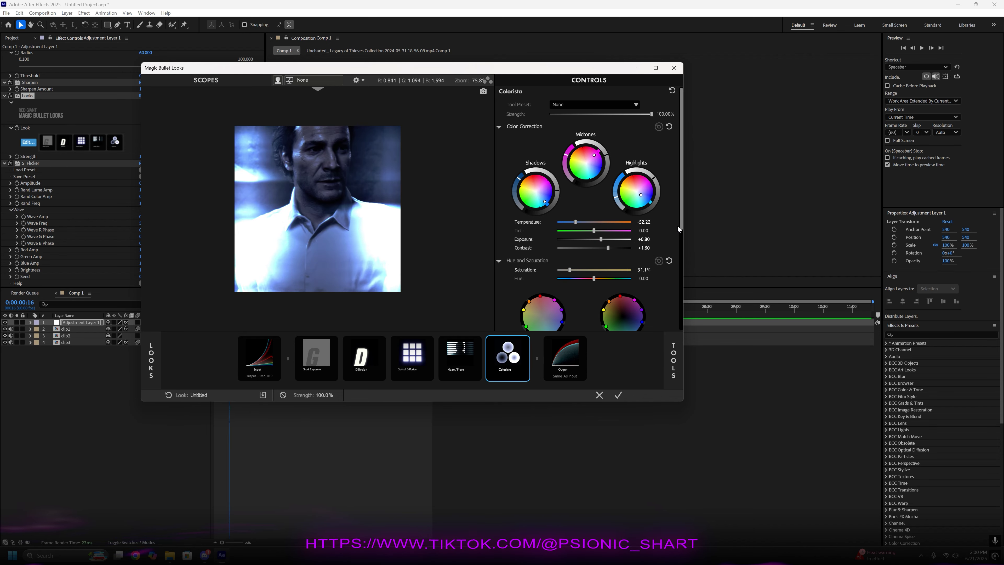
- Examine Colorista's hue, saturation and tone curve settings, and go through the tool chain again from Grad Exposure to Colorista
left_click_drag(680, 224, 683, 310)
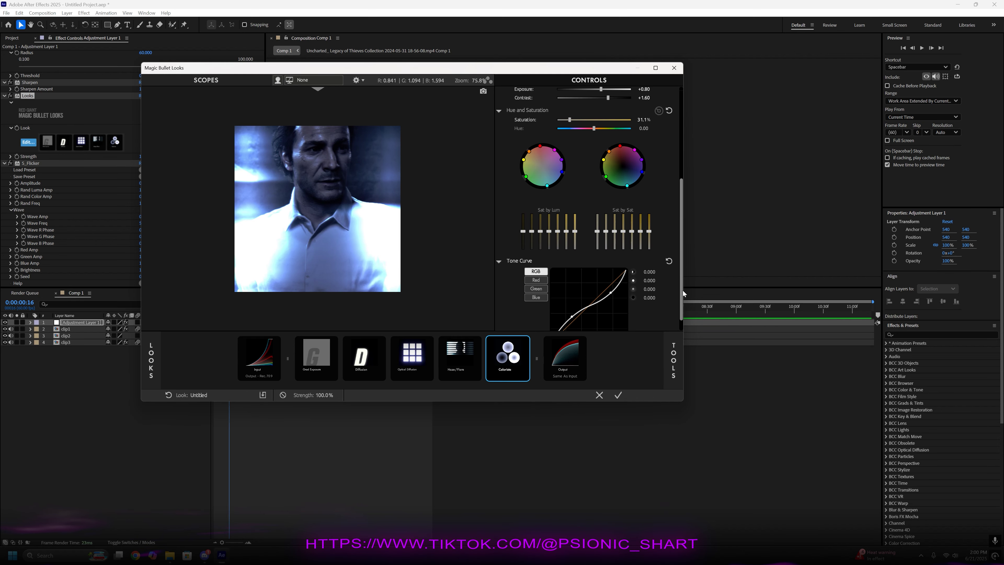
scroll(586, 205, "down", 1)
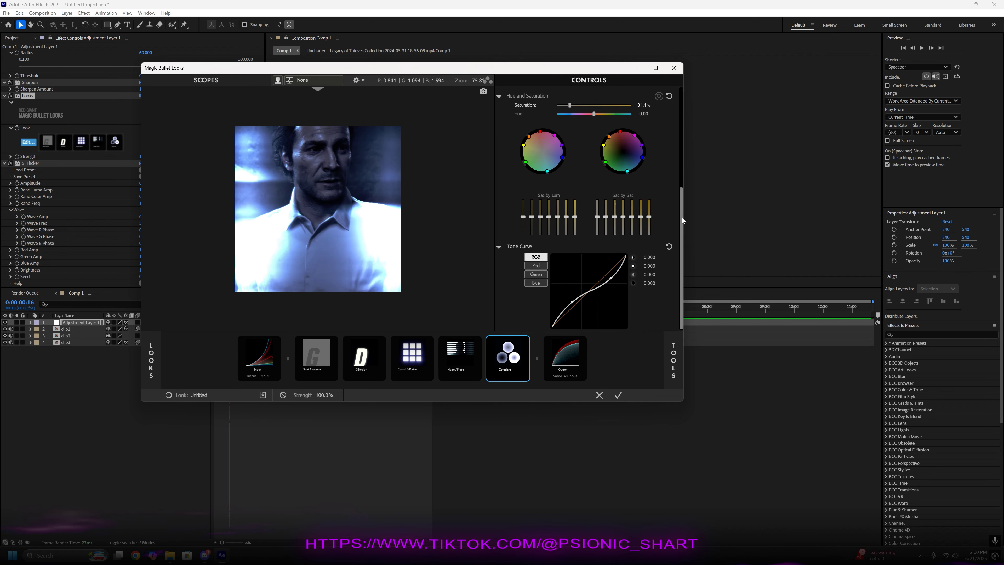
left_click_drag(680, 229, 681, 127)
left_click(322, 350)
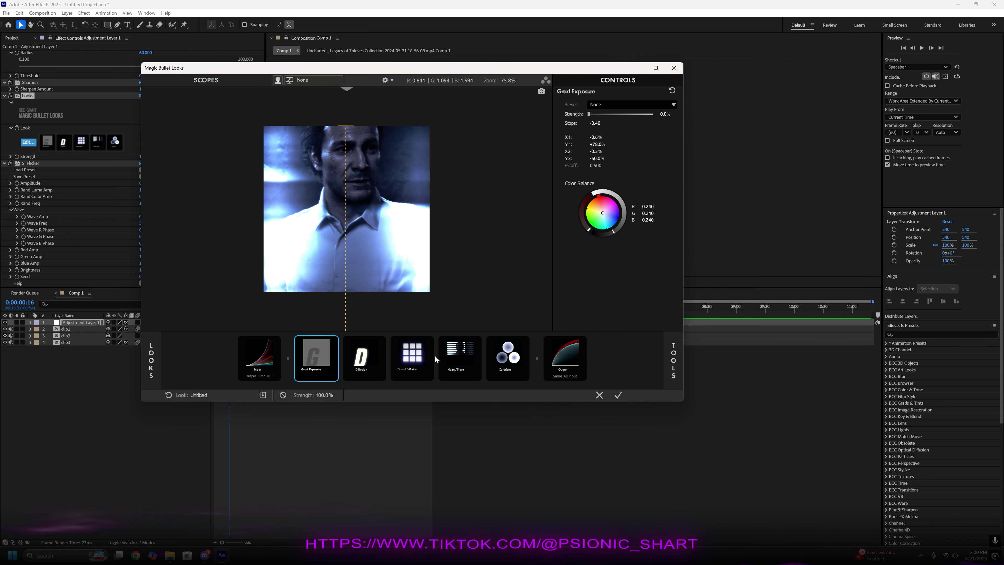
key("Right")
key("Right")
key("Right")
key("Right")
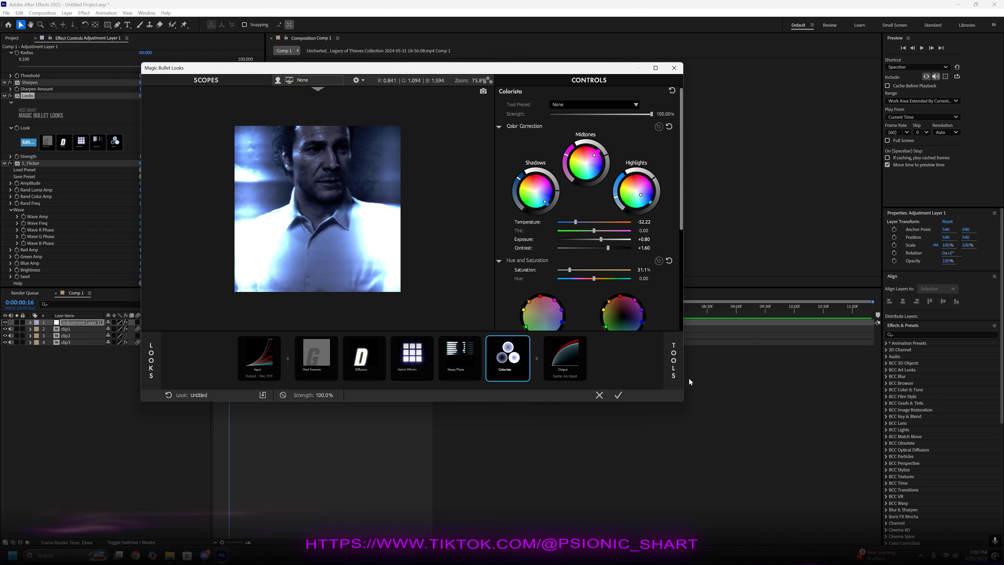
- Browse the available Looks tools in the Selective, Camera and Color Correction categories
left_click(671, 370)
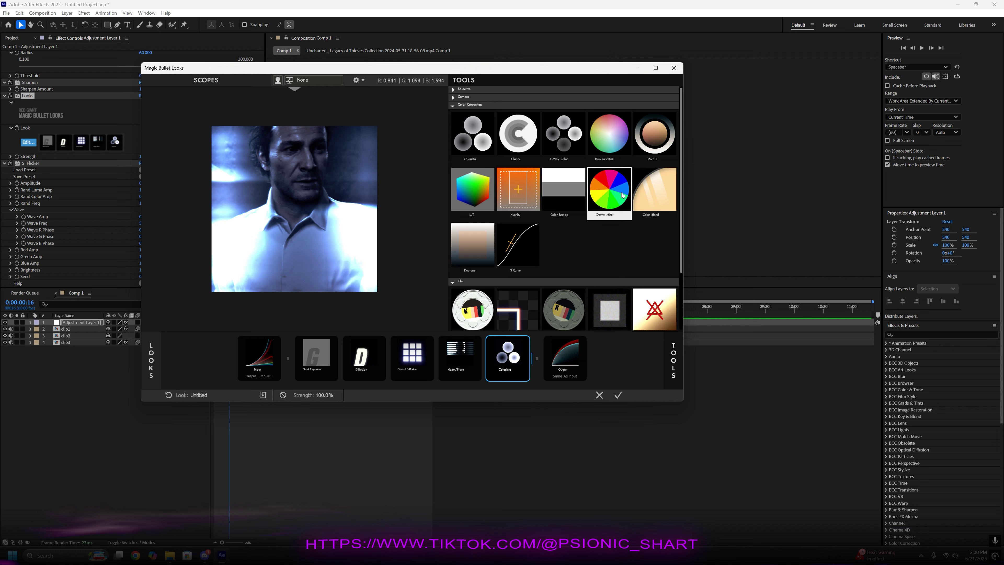
left_click(453, 98)
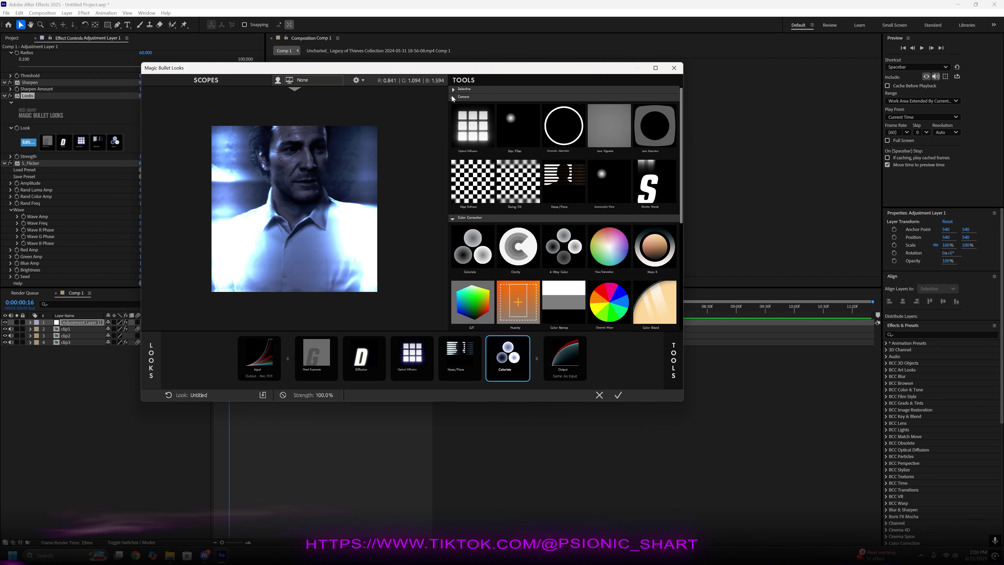
left_click(452, 90)
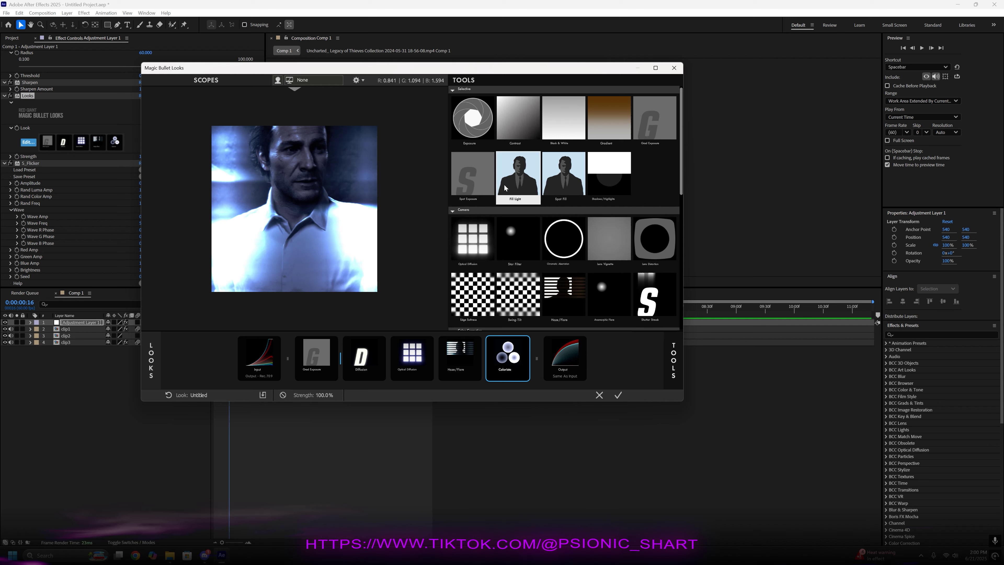
scroll(619, 189, "down", 3)
scroll(618, 197, "down", 2)
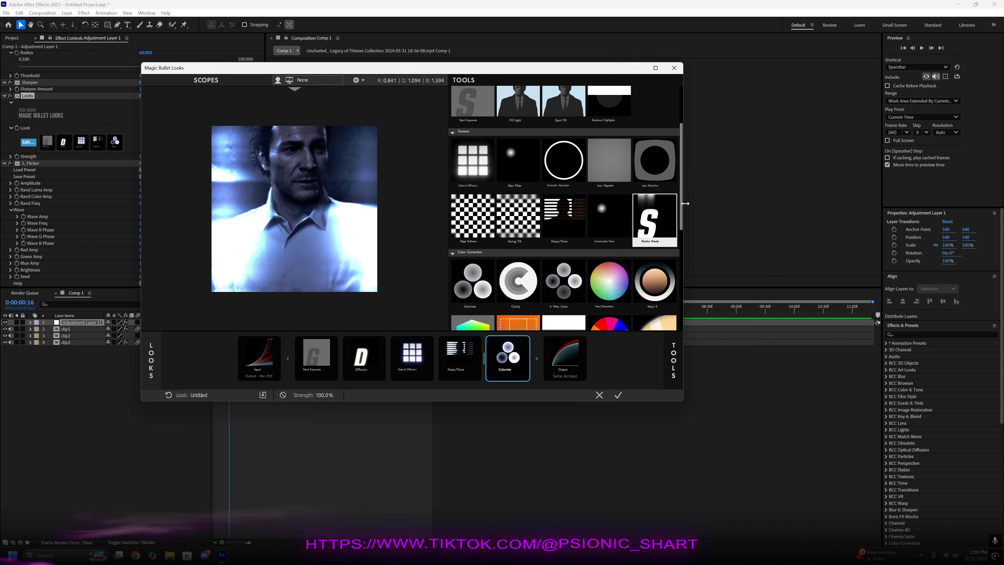
scroll(681, 199, "down", 2)
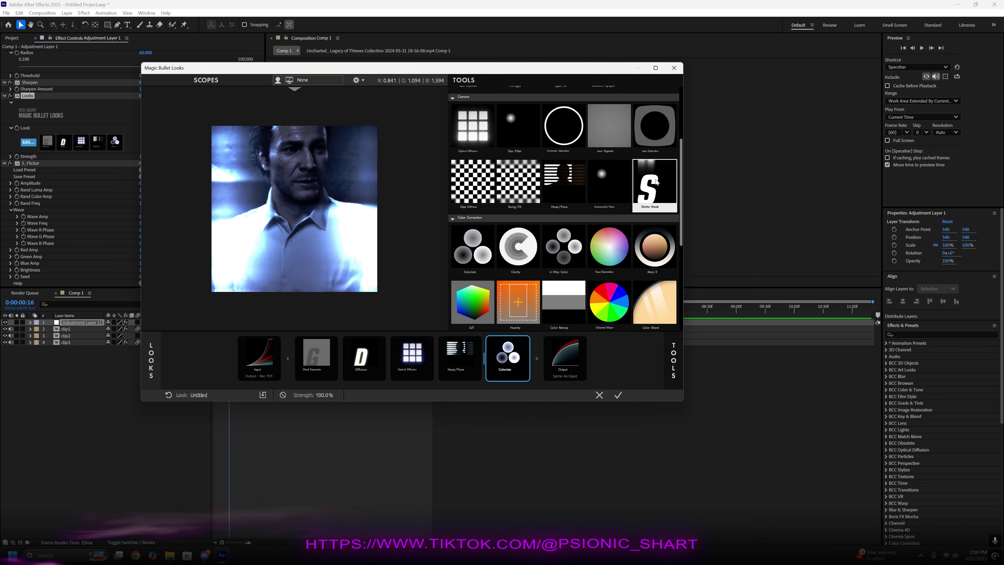
- Try adding Shutter Streak after Colorista with its size at about 177%, and close the Looks editor without applying it
mouse_move(655, 181)
left_mouse_down()
mouse_move(561, 358)
mouse_move(547, 359)
left_mouse_up()
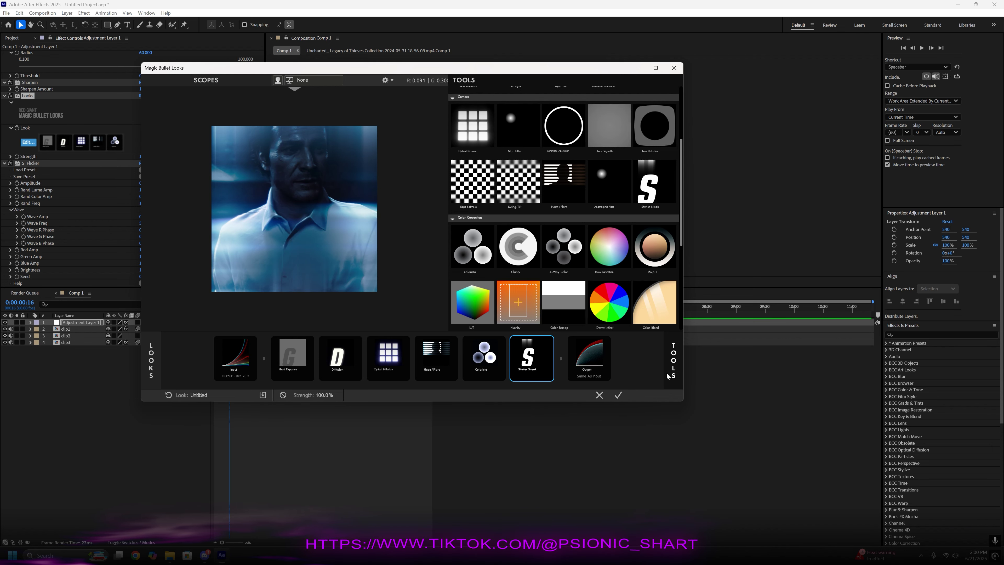
left_click(545, 350)
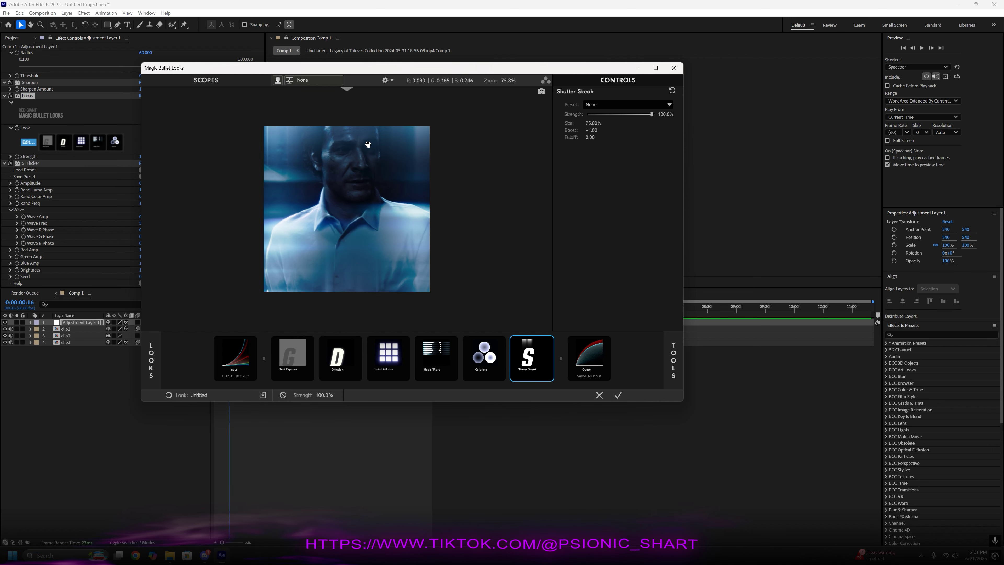
mouse_move(593, 123)
left_mouse_down()
mouse_move(687, 122)
mouse_move(561, 123)
left_mouse_up()
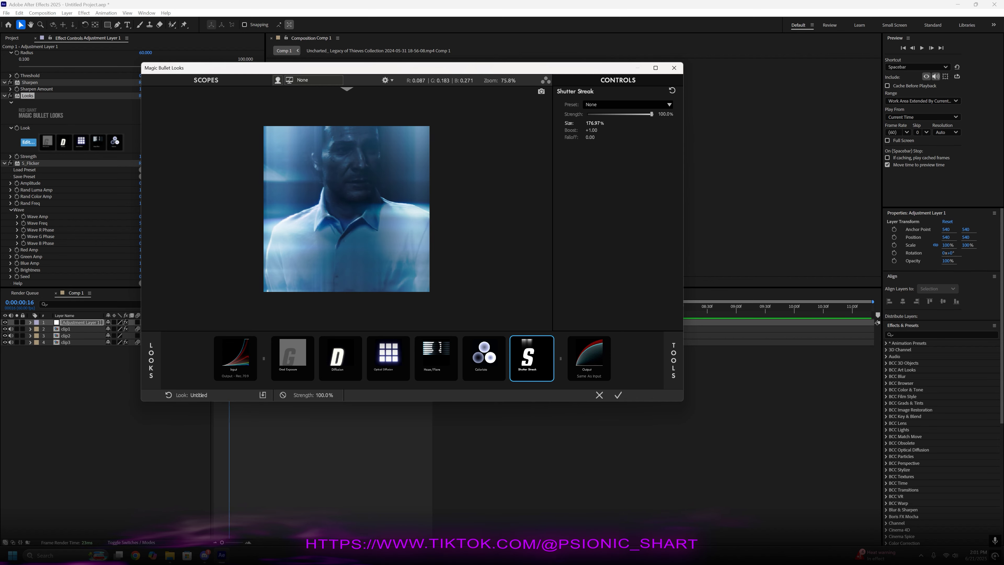
left_click(677, 71)
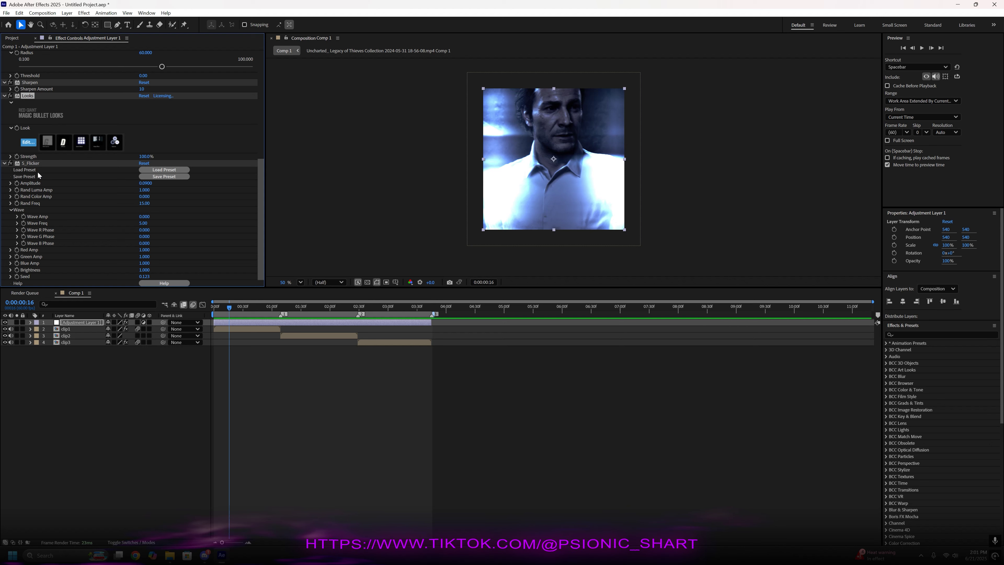
- Compare playback of the edit with S_Flicker switched off and on
left_click(10, 162)
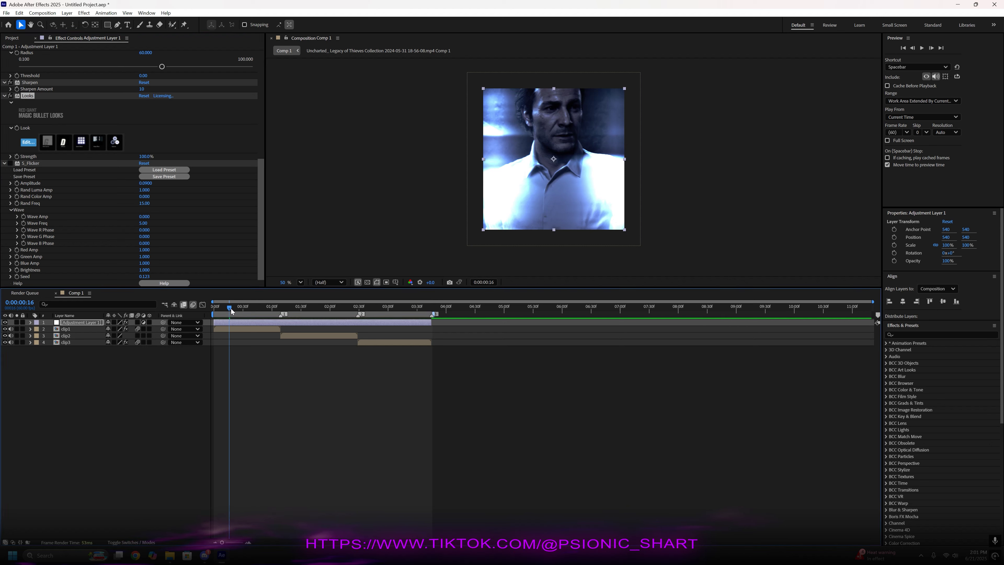
key("space")
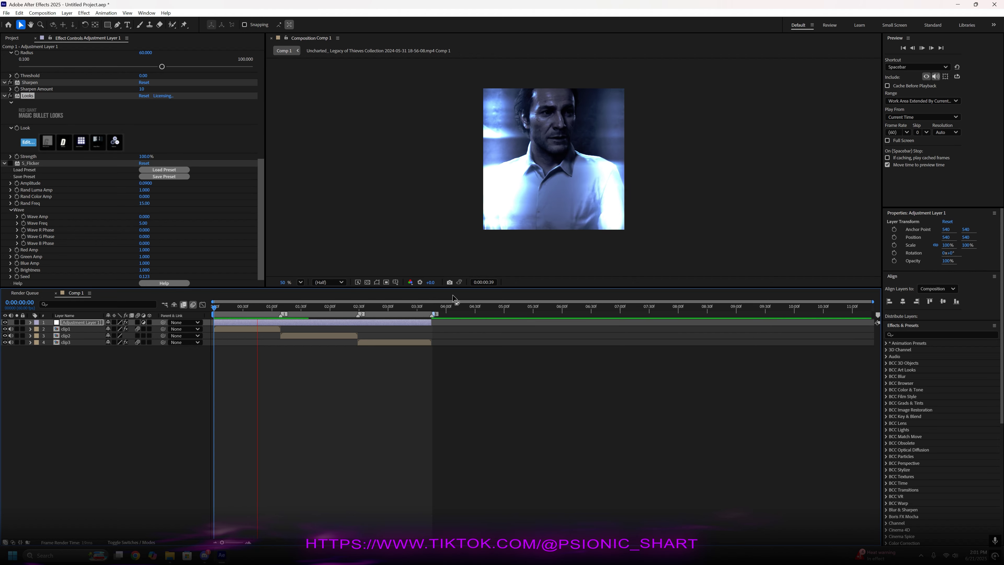
left_click(12, 163)
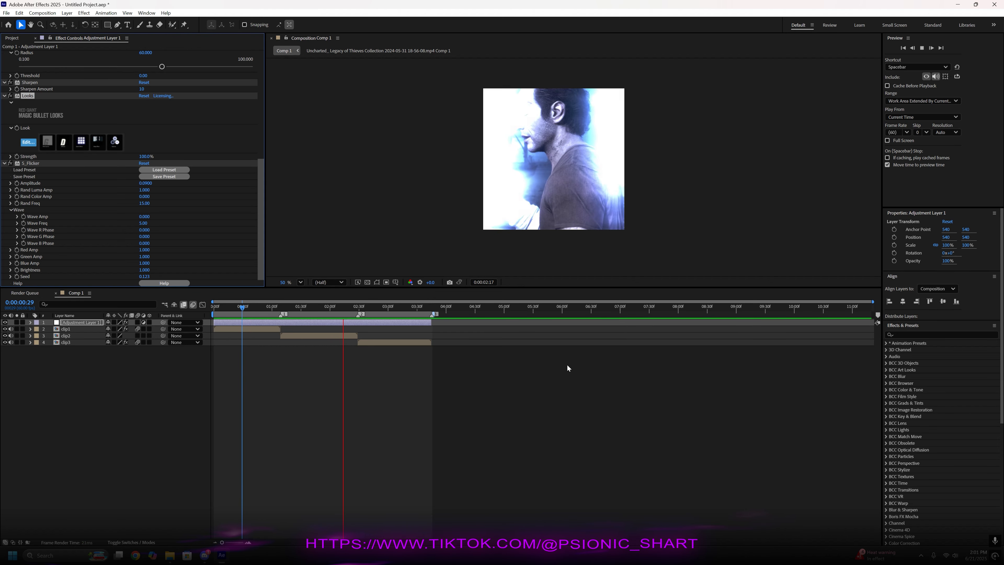
key("space")
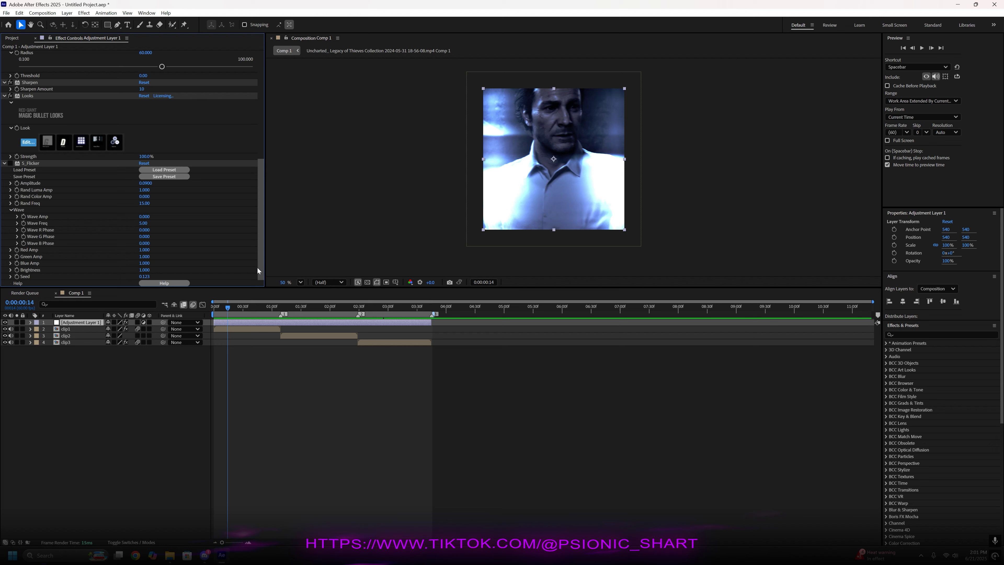
- Widen the preview area and apply the Levels effect, found by searching "levels", to clip2
scroll(254, 123, "up", 5)
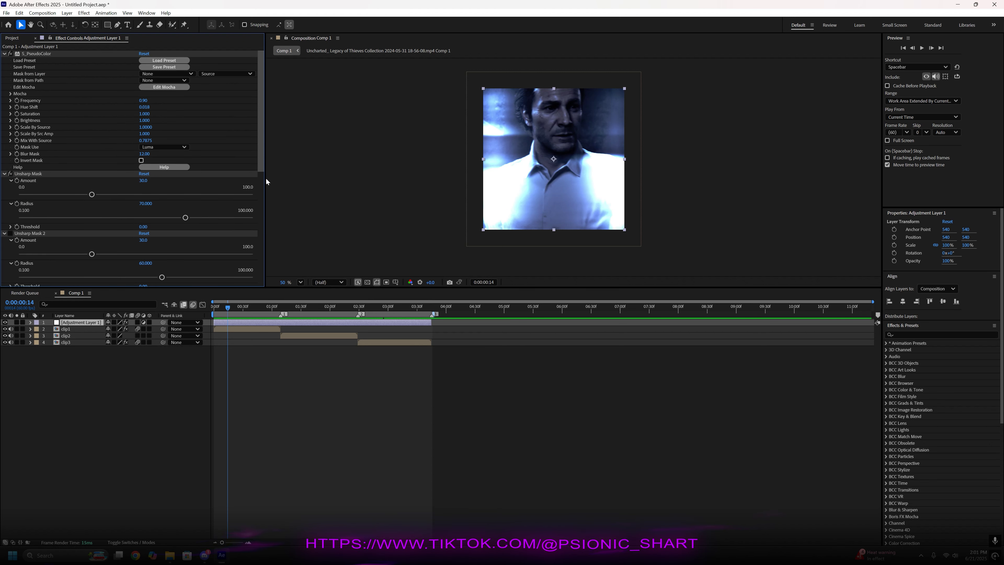
left_click_drag(265, 180, 155, 184)
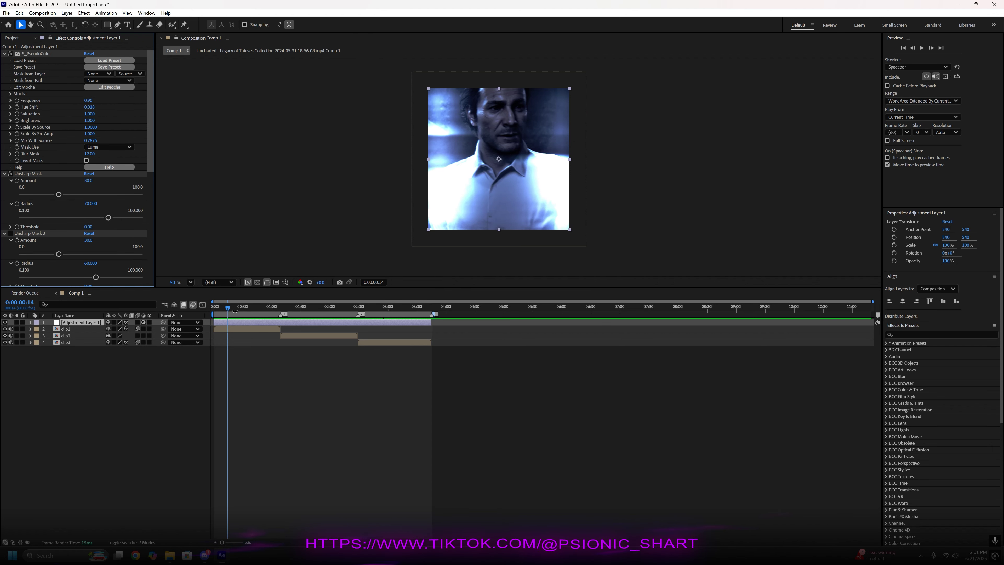
left_click_drag(229, 309, 336, 314)
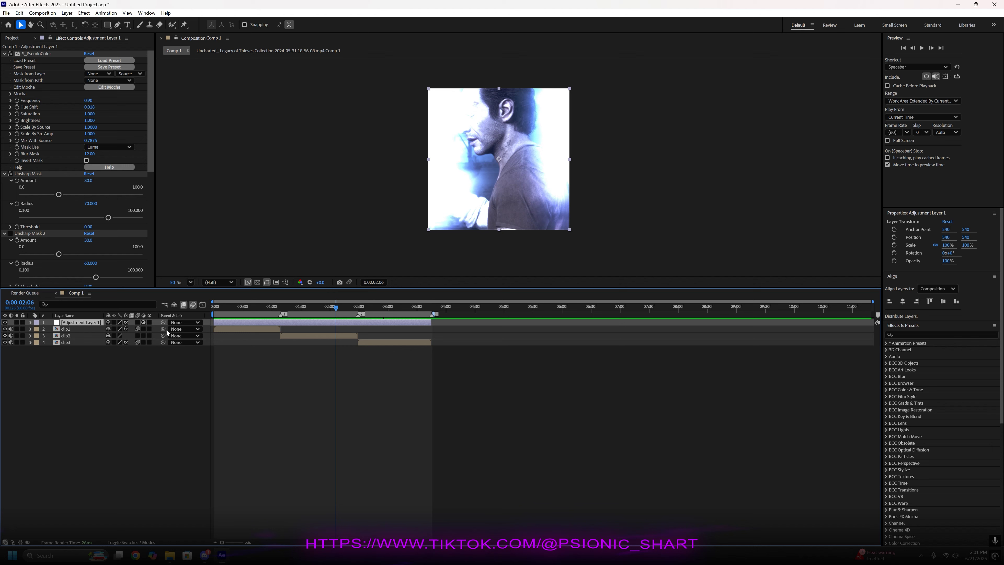
left_click(918, 334)
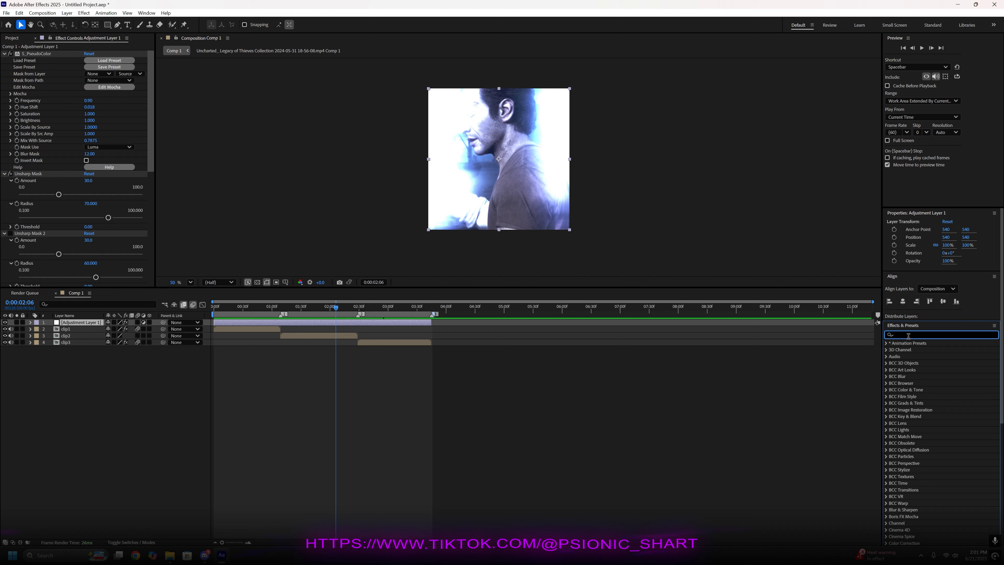
type("levels")
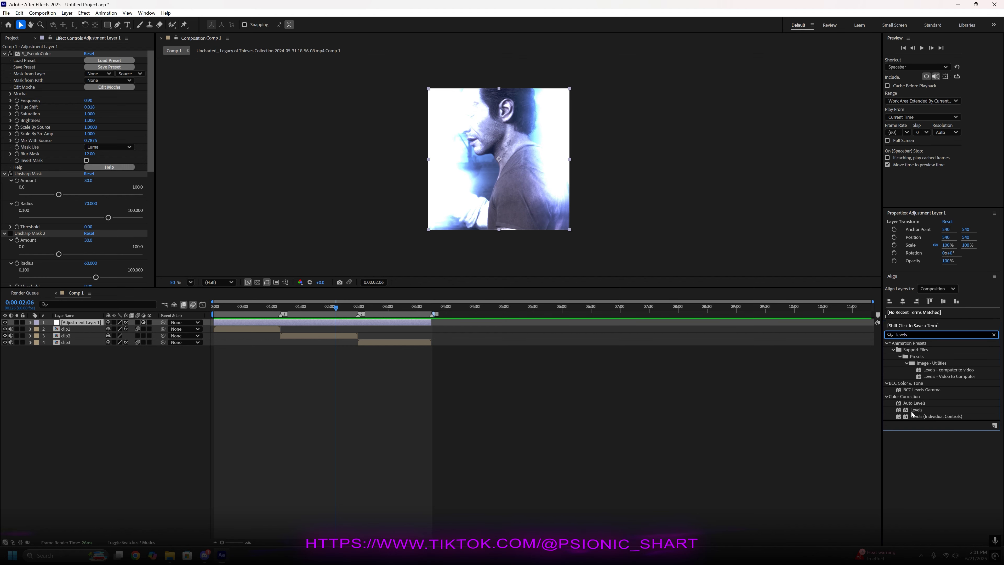
left_click_drag(917, 411, 498, 348)
- Darken clip2 with Levels by lowering Output White to 175 and Gamma to about 0.67
left_click_drag(346, 336, 323, 313)
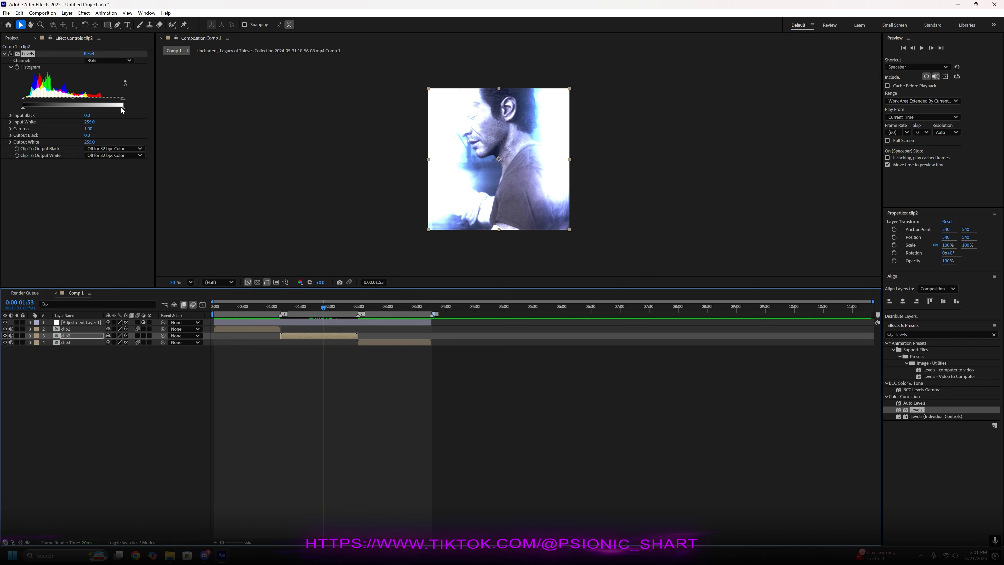
left_click_drag(122, 110, 23, 102)
left_click_drag(124, 99, 84, 101)
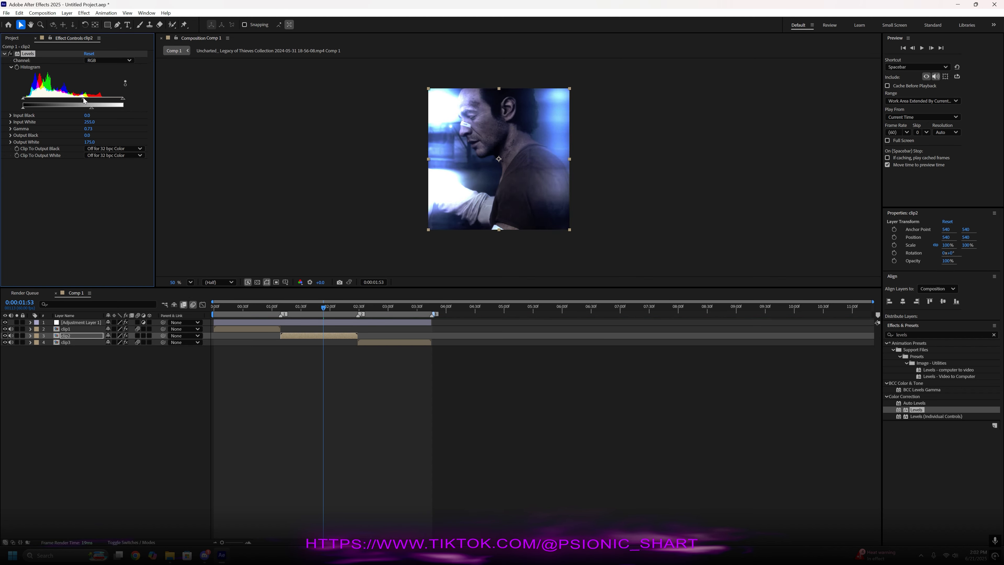
- Look over the adjustment layer's effects and check clip2's darkened image at an earlier frame
left_click(321, 322)
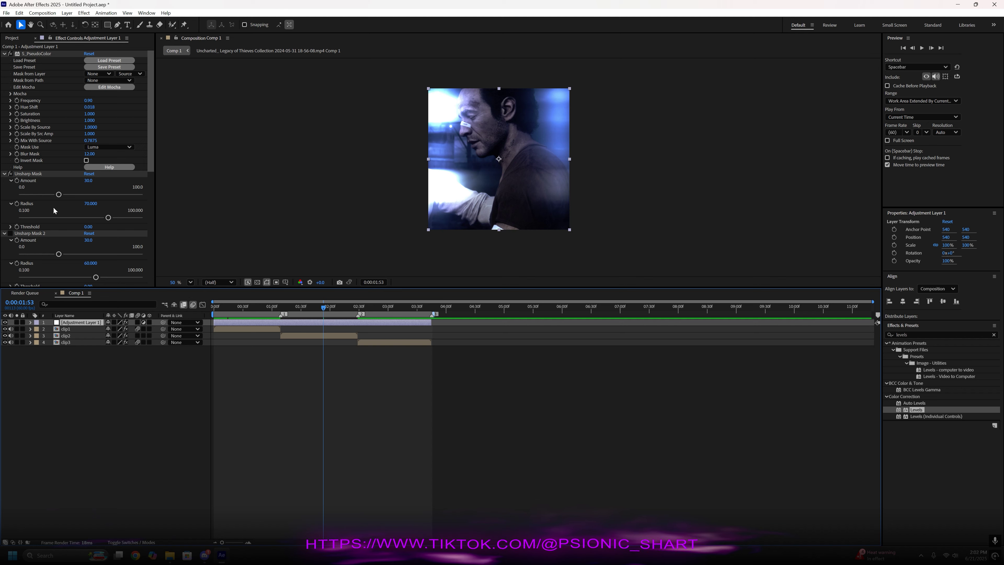
scroll(152, 174, "down", 2)
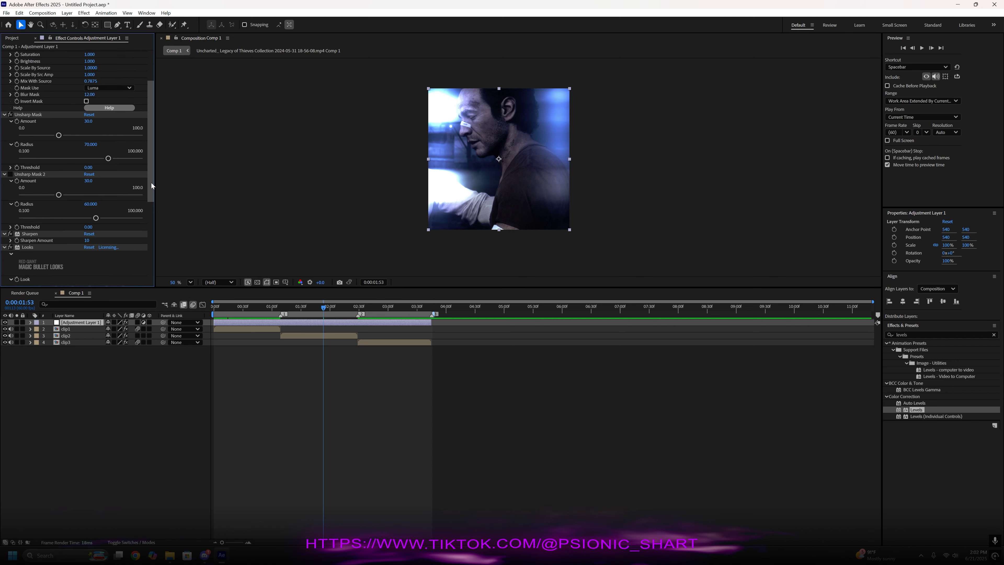
left_click(310, 335)
left_click_drag(324, 314, 302, 320)
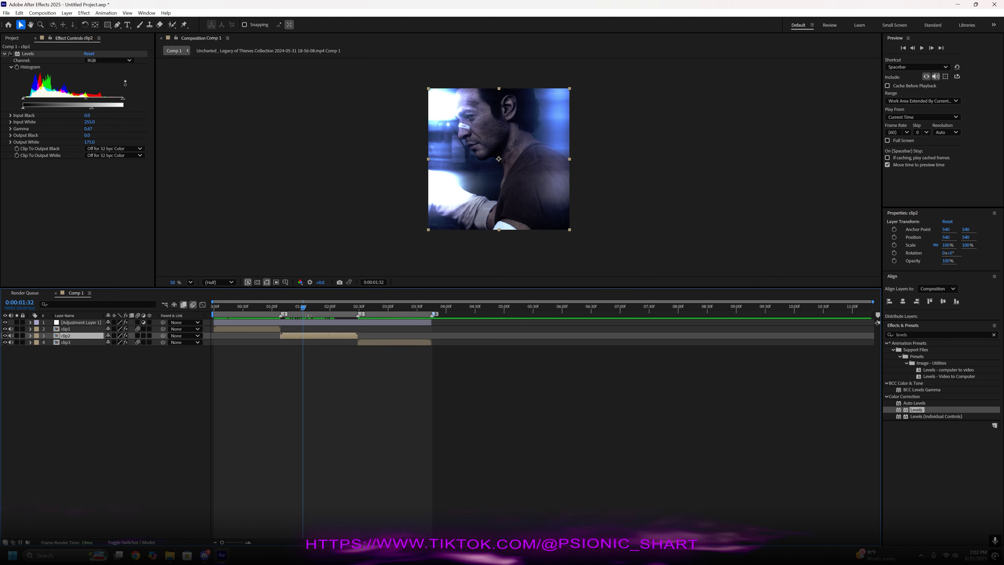
- Apply Levels to clip1, setting Output White to about 170 and Gamma to about 1.10
left_click_drag(302, 307, 251, 309)
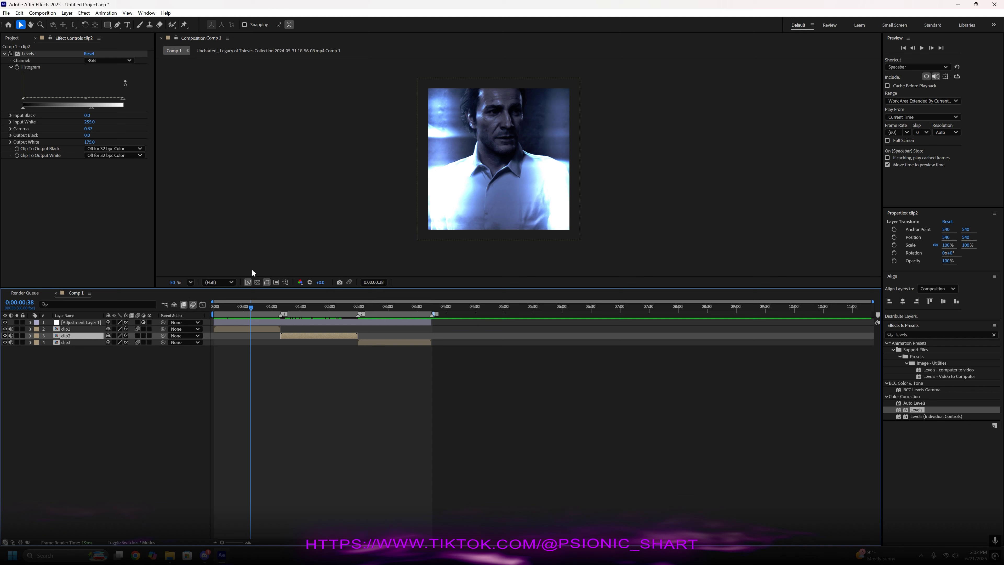
left_click_drag(915, 411, 79, 329)
left_click_drag(77, 226, 94, 243)
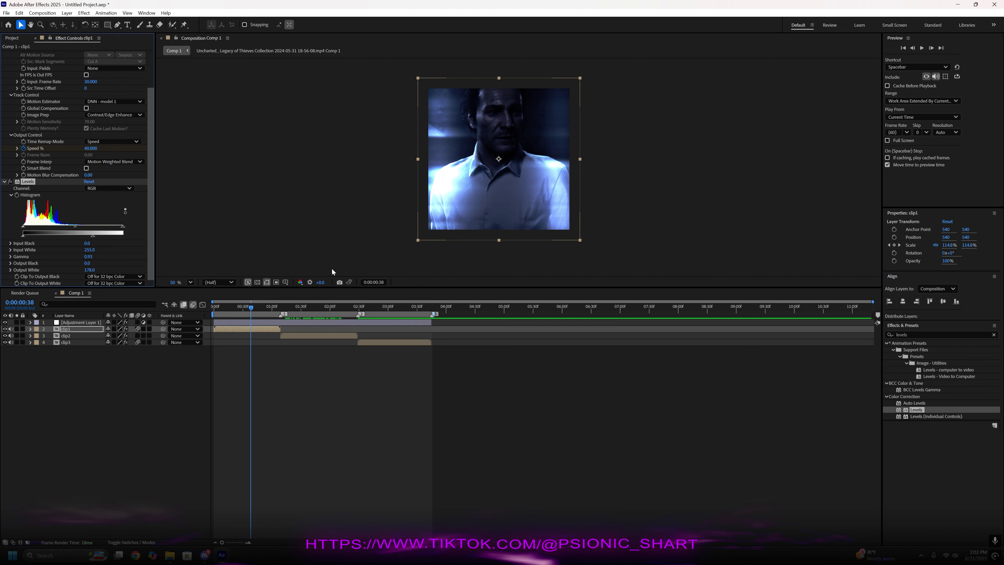
left_click_drag(75, 229, 94, 236)
- Play the edit from the start and stop within the third clip
left_click(241, 311)
key("space")
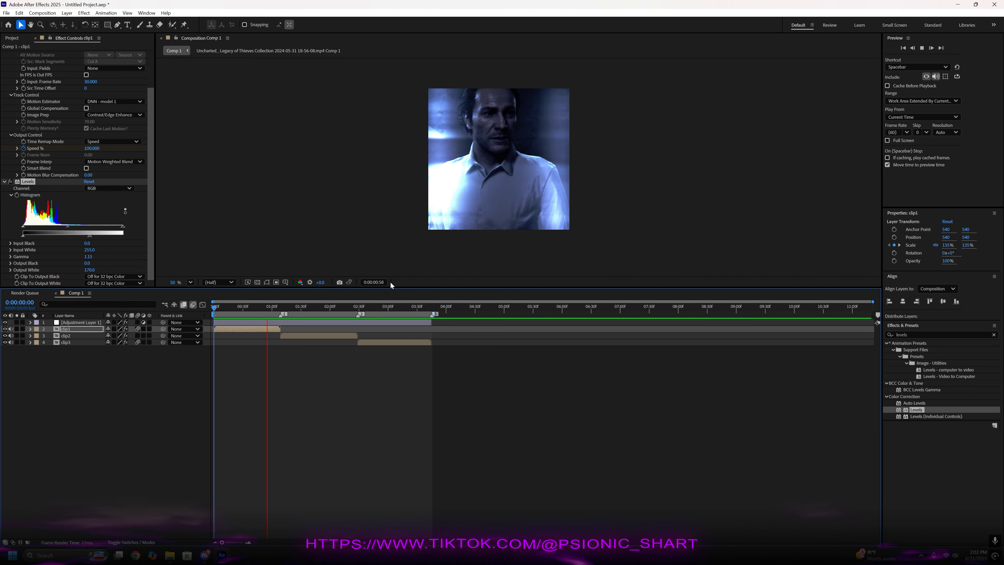
key("space")
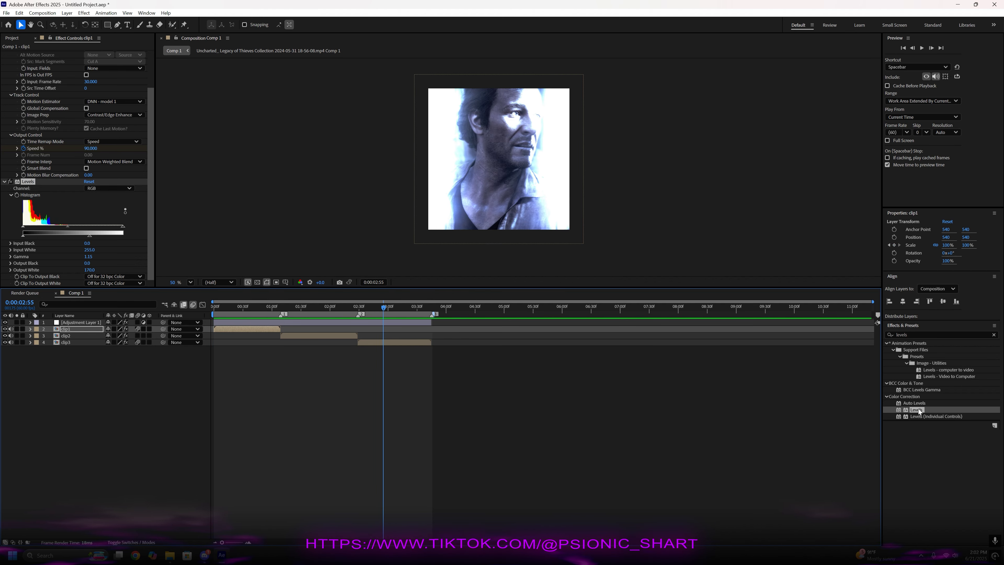
- Apply Levels to clip3 with Output White about 190 and Gamma about 0.68, and preview the edit
left_click(387, 342)
mouse_move(74, 229)
left_mouse_down()
mouse_move(108, 236)
mouse_move(86, 230)
left_mouse_up()
key("space")
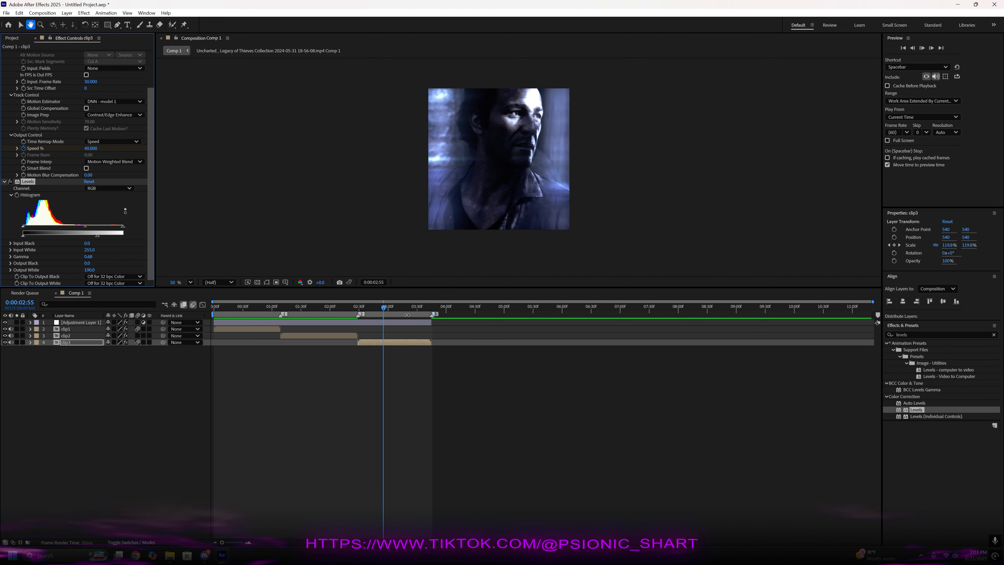
key("space")
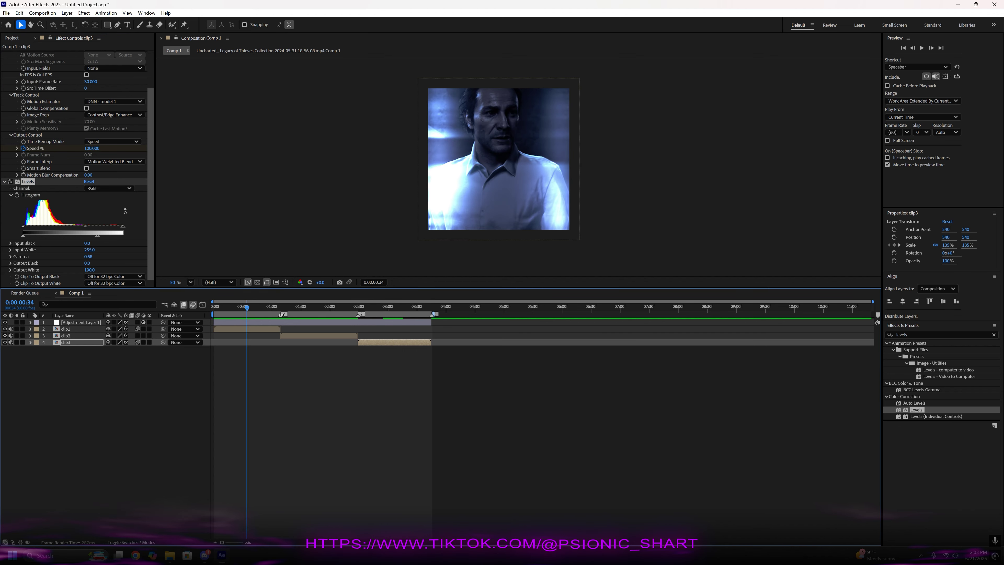
- In the adjustment layer's Look, set Haze/Flare spillage to about 20.3%, softness to 70.2% and reach to 0%, adjust its strength, and apply the look
left_click(289, 307)
left_click(331, 324)
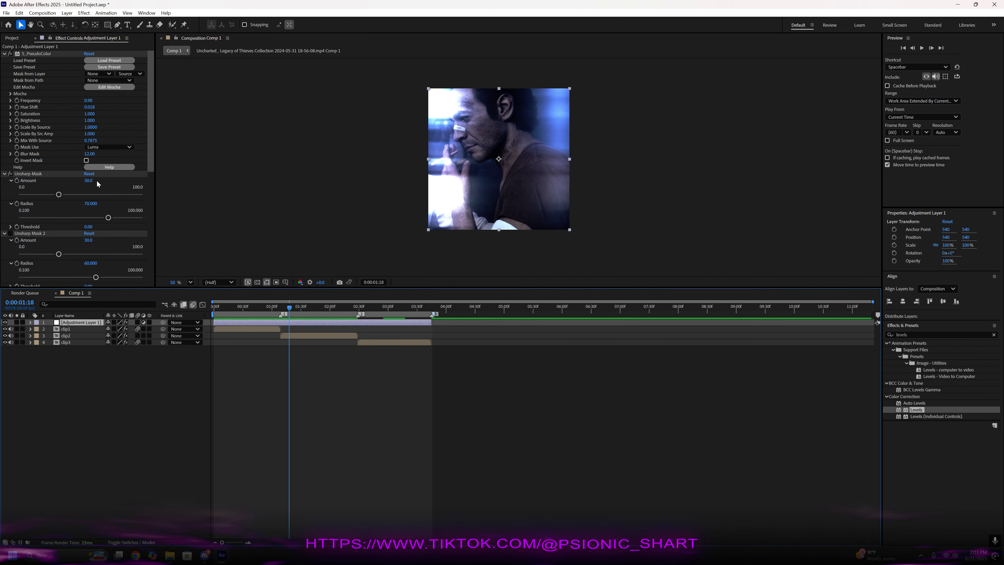
scroll(98, 184, "down", 5)
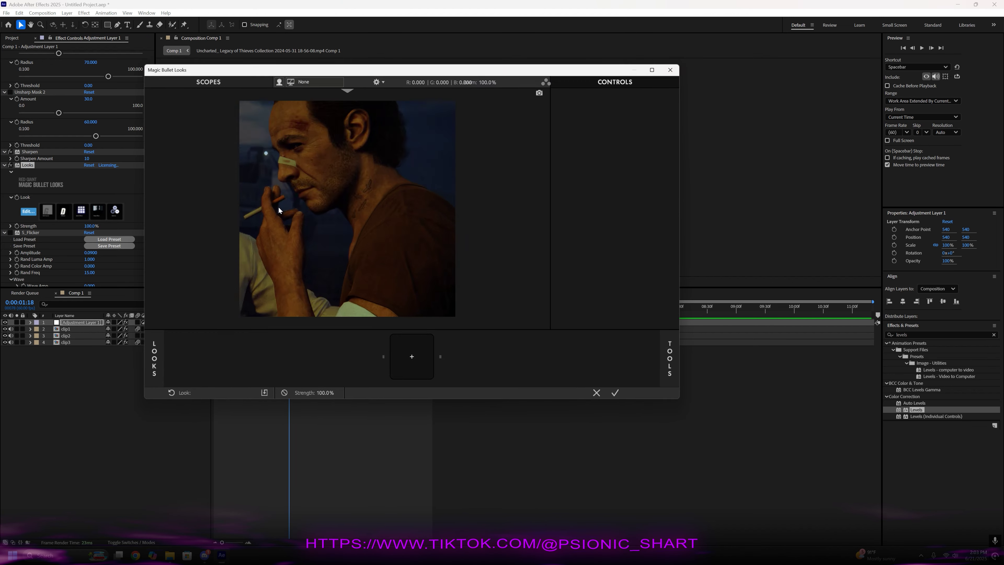
left_click(450, 352)
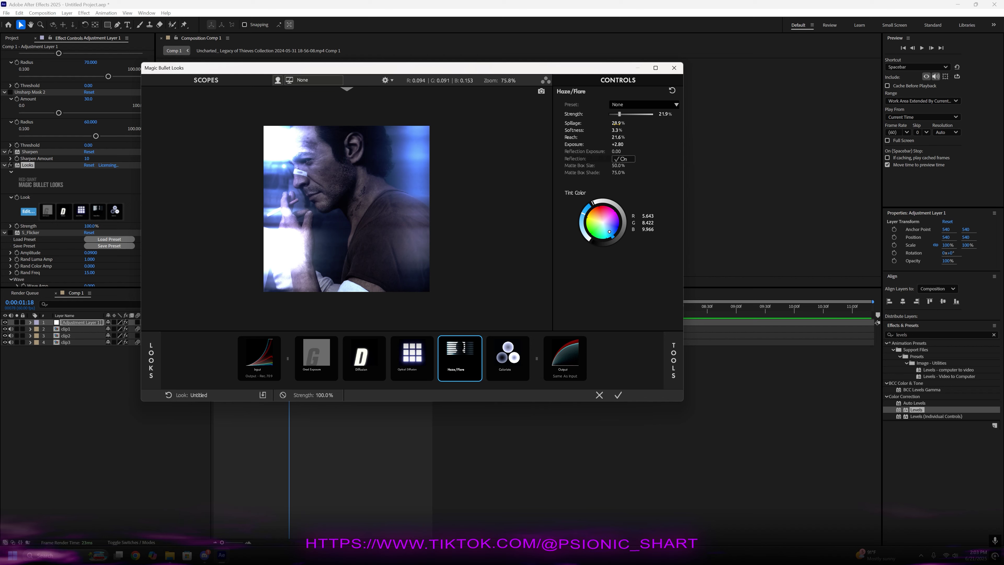
left_click_drag(616, 123, 561, 137)
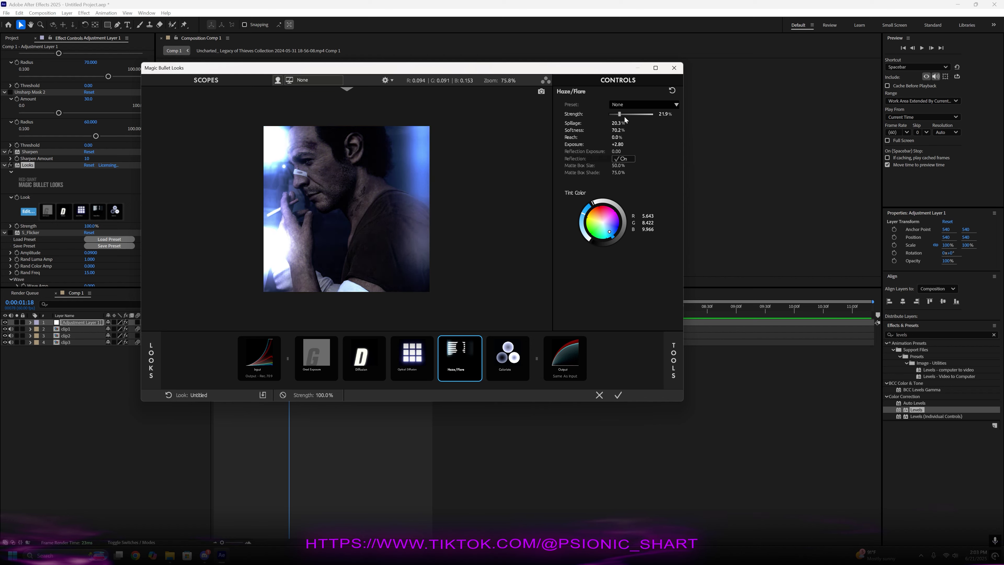
left_click_drag(624, 117, 632, 137)
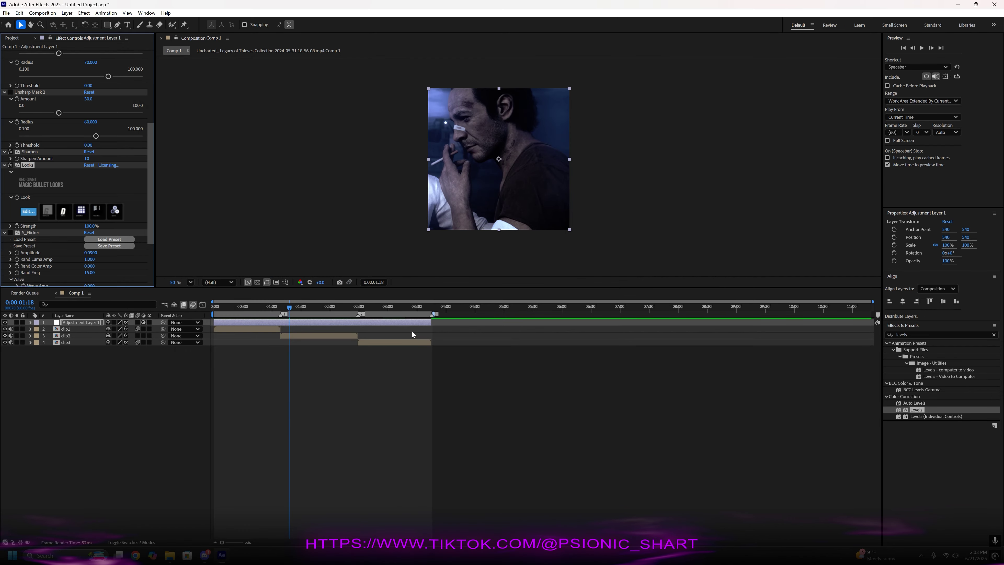
- Brighten clip2 by setting its Levels Output White to 255 and Gamma to about 0.65
left_click(321, 336)
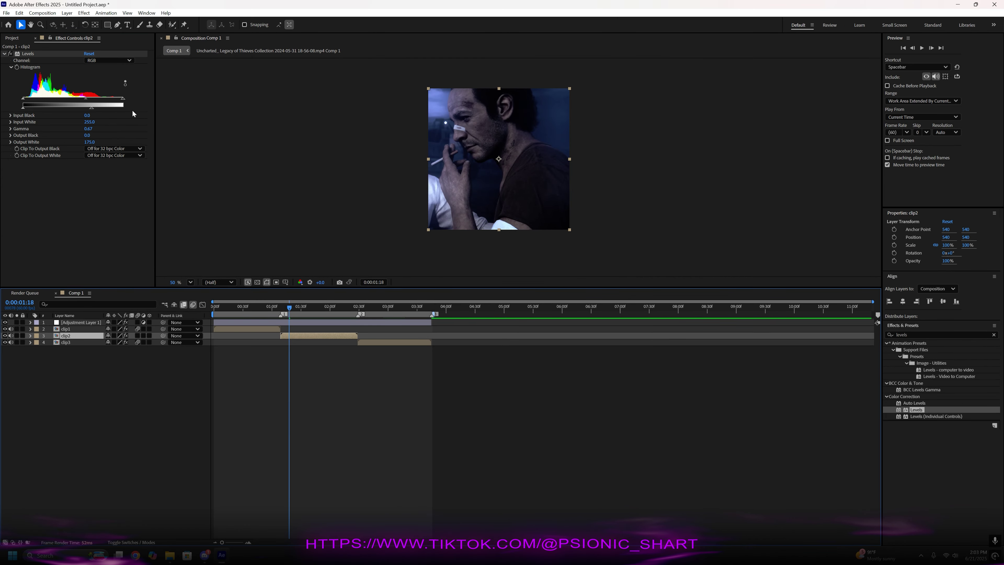
left_click_drag(94, 108, 174, 116)
left_click_drag(85, 99, 86, 100)
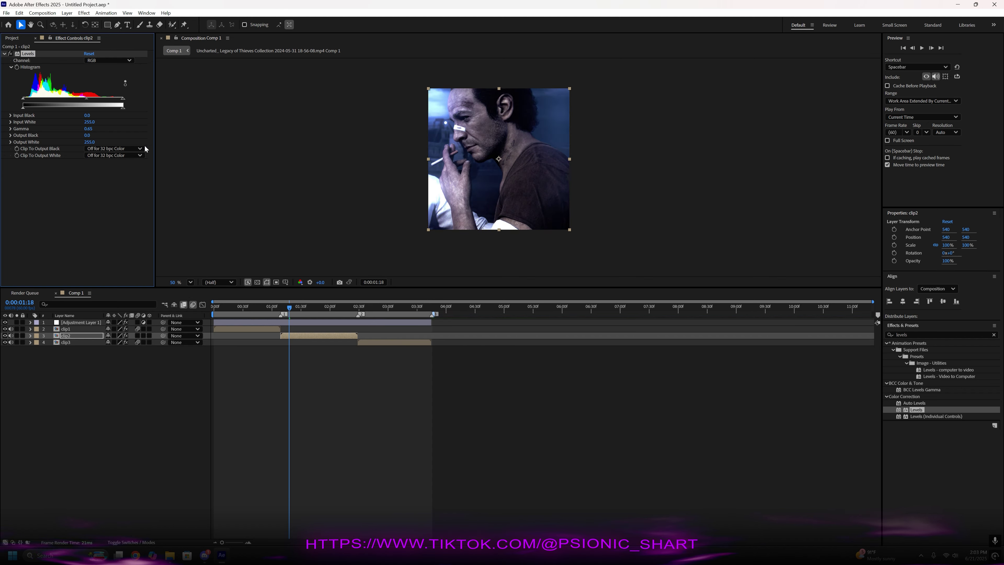
key("space")
- Brighten clip3 by setting its Levels Output White to 255 and Gamma to about 0.89
left_click(399, 343)
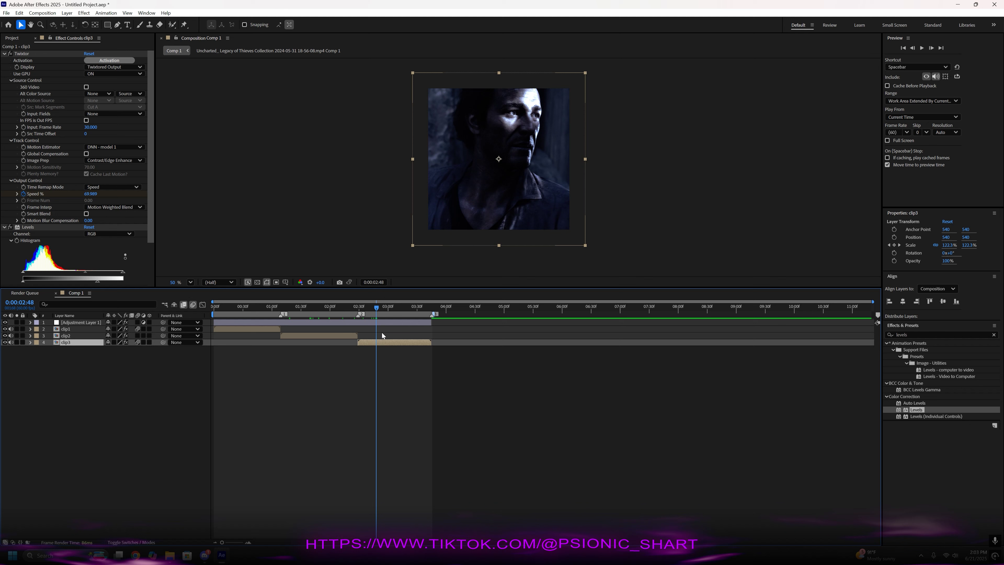
left_click(96, 238)
scroll(99, 239, "down", 2)
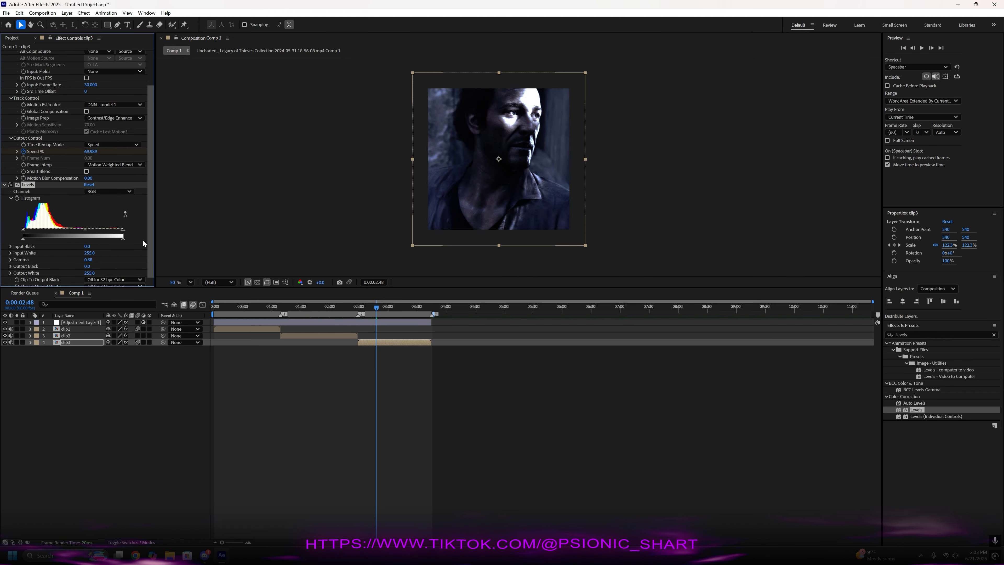
left_click_drag(84, 233, 79, 232)
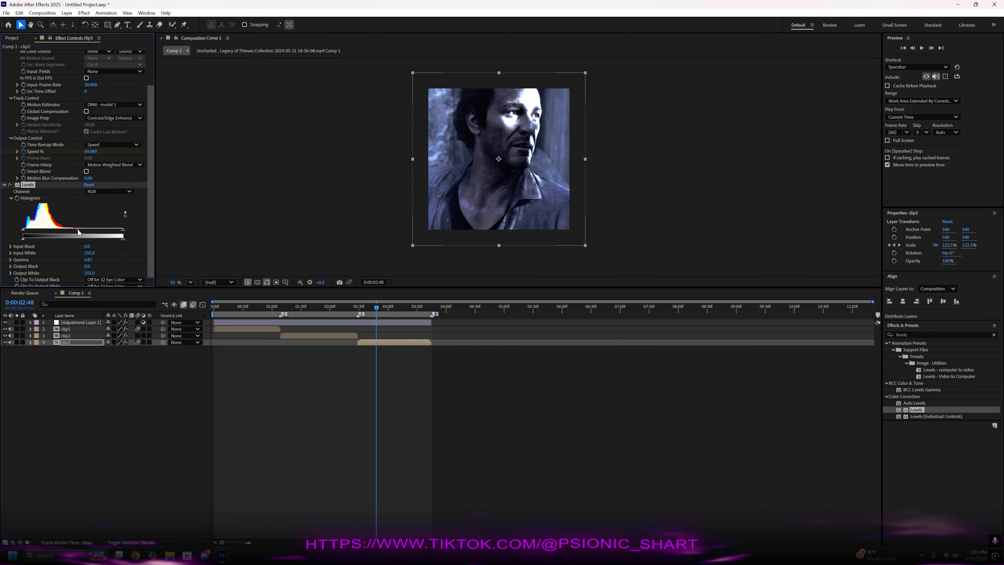
- Raise clip1's Levels Output White to its maximum and lower its Gamma slightly
left_click_drag(375, 314, 260, 307)
double_click(391, 314)
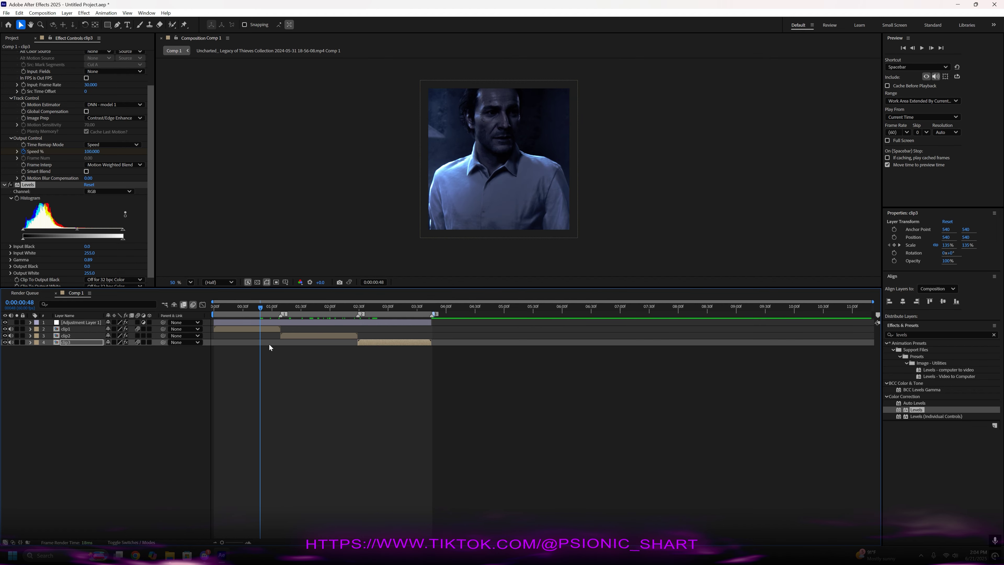
left_click(262, 329)
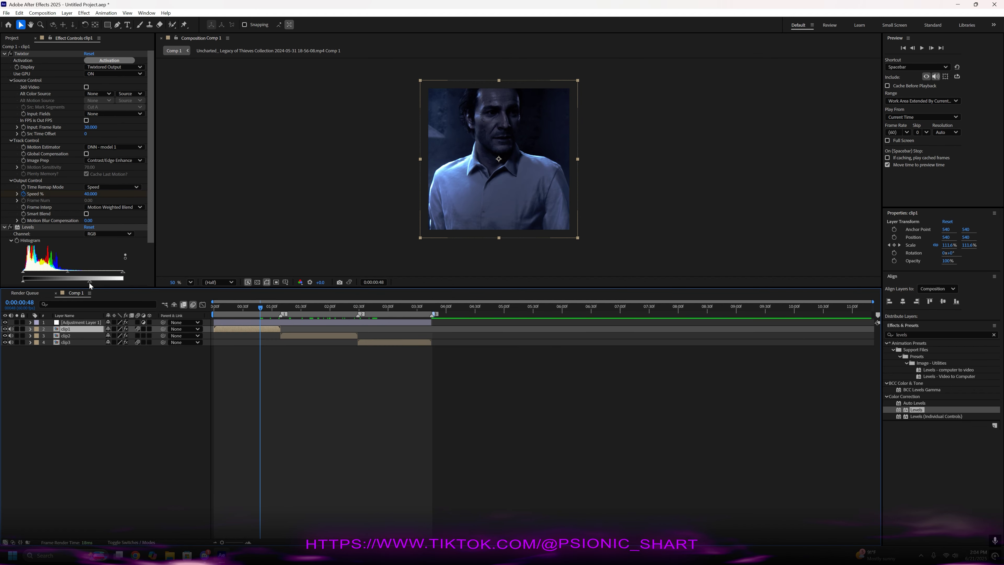
left_click_drag(90, 283, 125, 283)
left_click_drag(67, 272, 70, 274)
- Play the rebalanced edit from the start through to the third clip and look over clip1's effect settings
key("Home")
key("space")
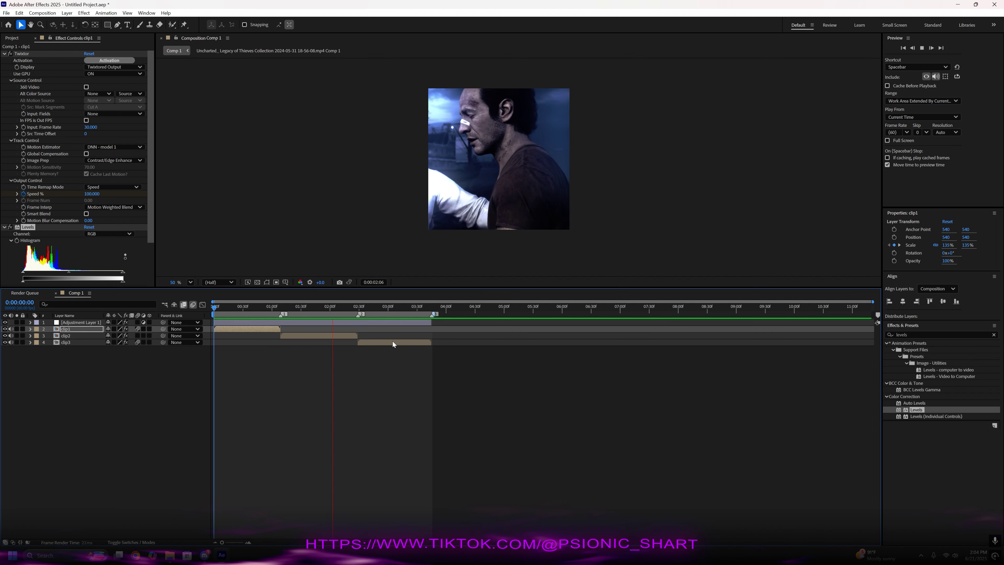
key("space")
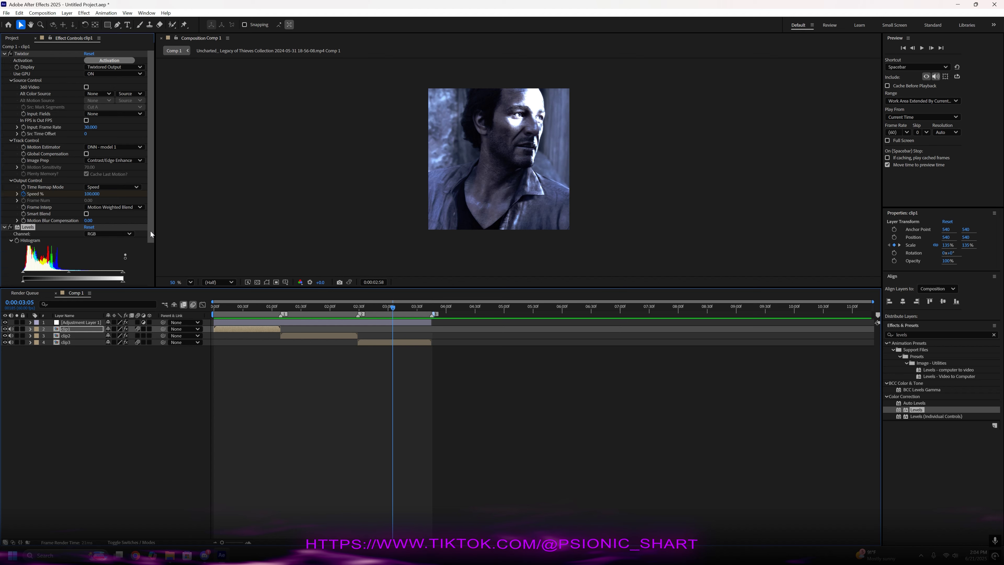
scroll(100, 269, "down", 2)
scroll(90, 252, "up", 2)
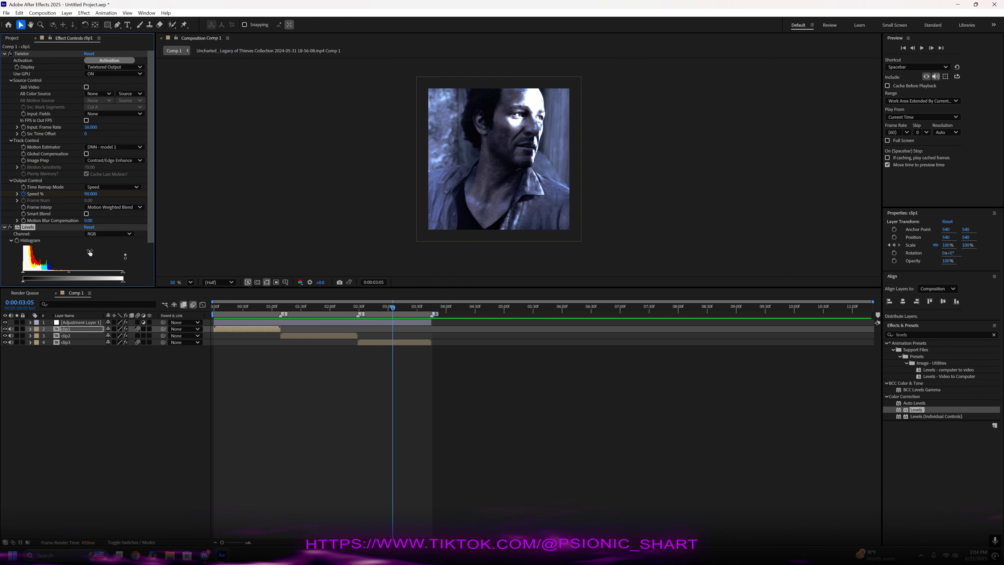
- Review the adjustment layer's Looks and S_Flicker settings, replay the edit, and inspect frames of the second clip
left_click(273, 321)
scroll(140, 195, "down", 5)
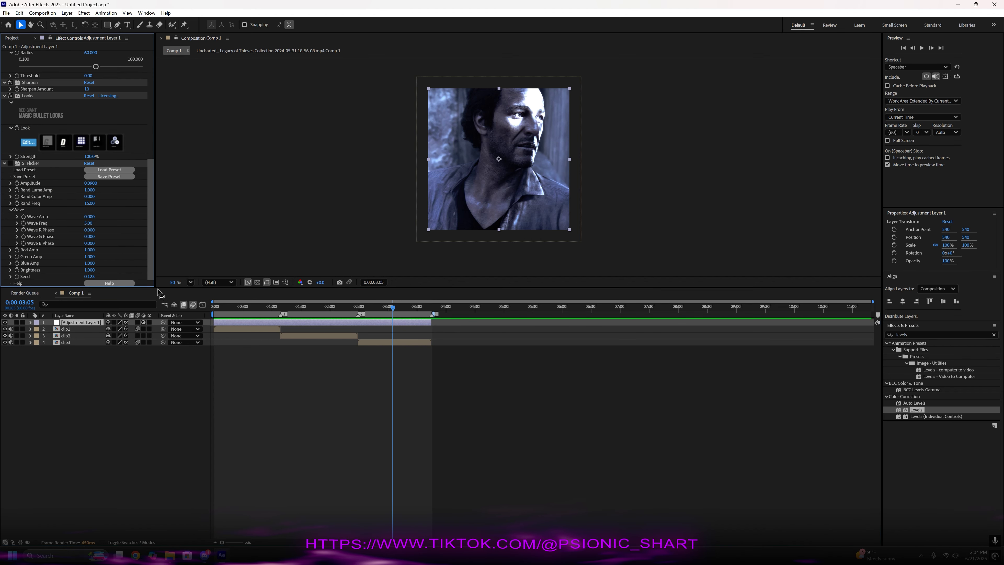
left_click(473, 368)
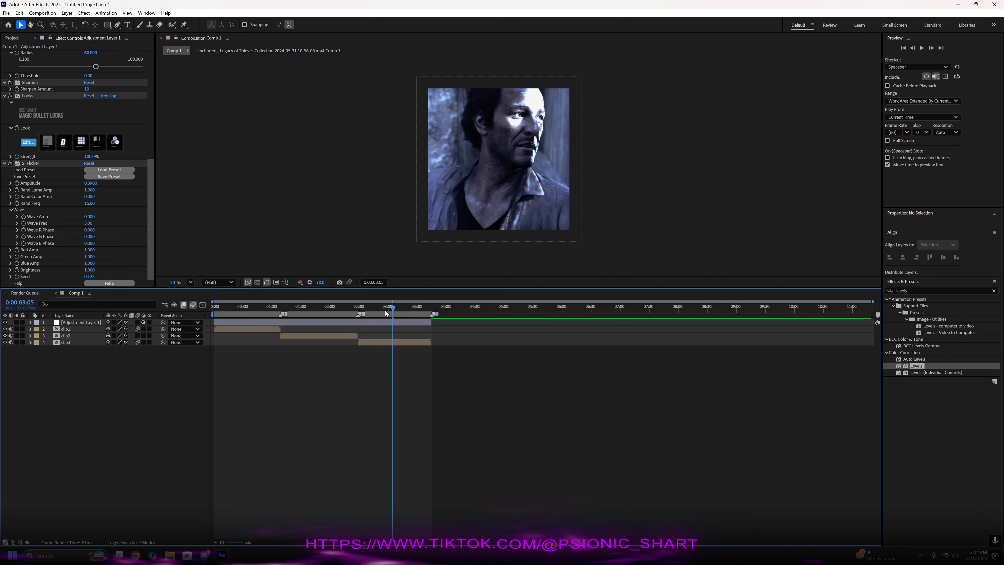
key("Home")
key("space")
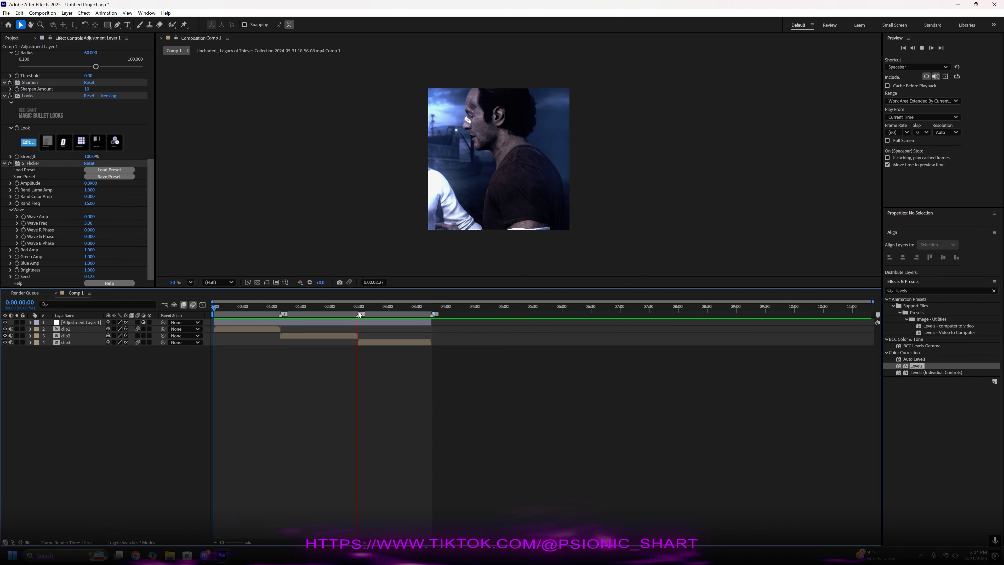
left_click(314, 310)
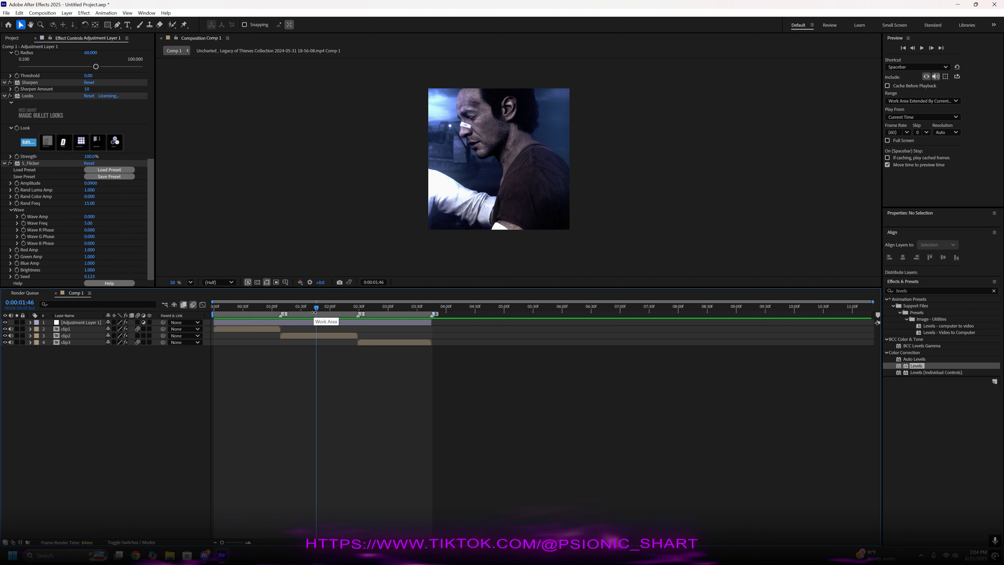
mouse_move(313, 312)
left_mouse_down()
mouse_move(237, 318)
mouse_move(300, 317)
left_mouse_up()
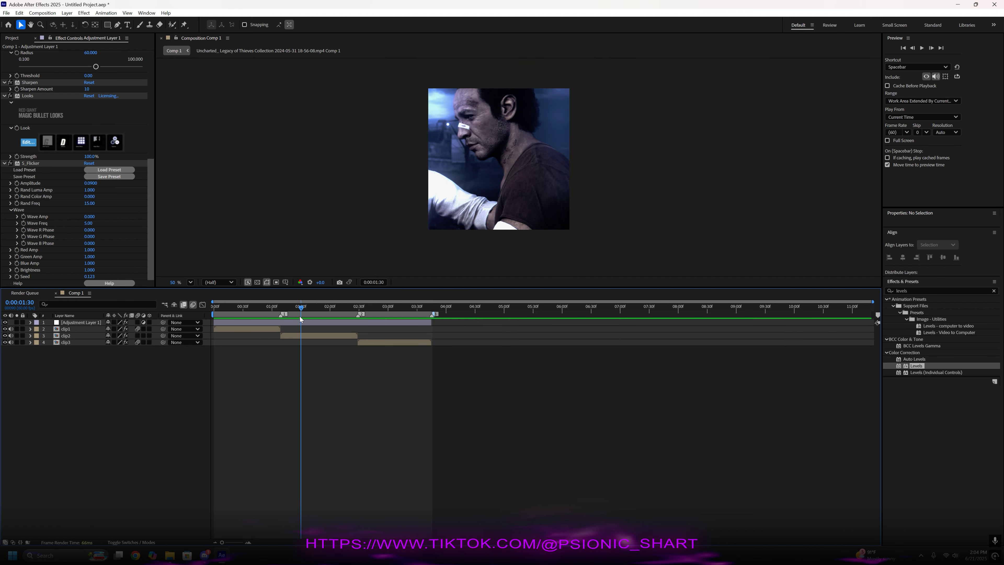